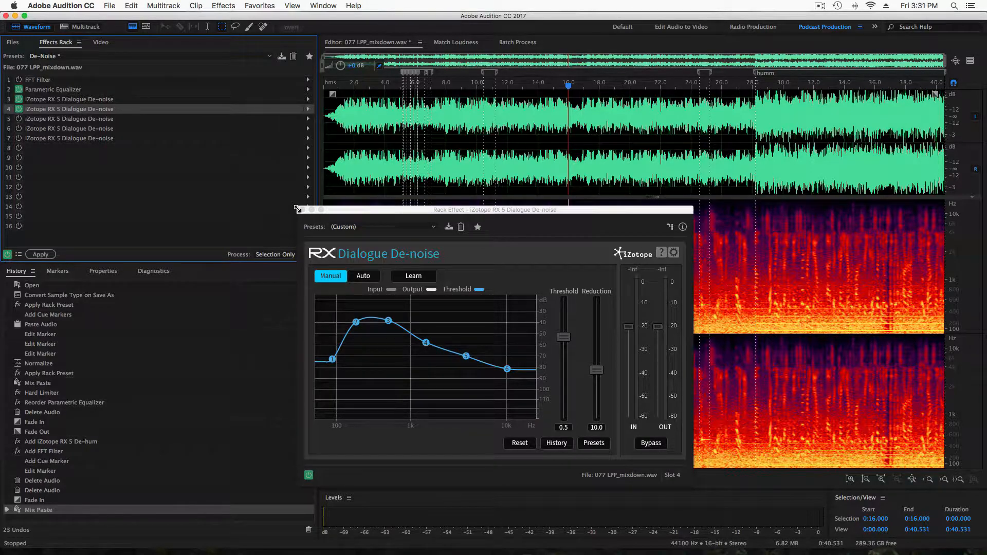
Step: Close the Dialogue De-noise window and switch off both active Dialogue De-noise effects and the Parametric Equalizer in the rack
click(303, 209)
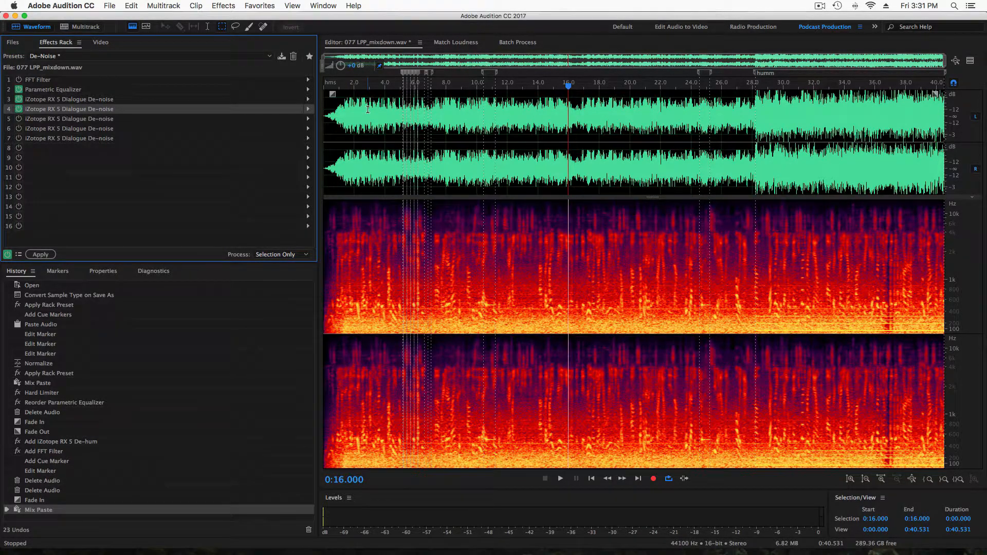
scroll(362, 111, up, 5)
scroll(595, 110, down, 2)
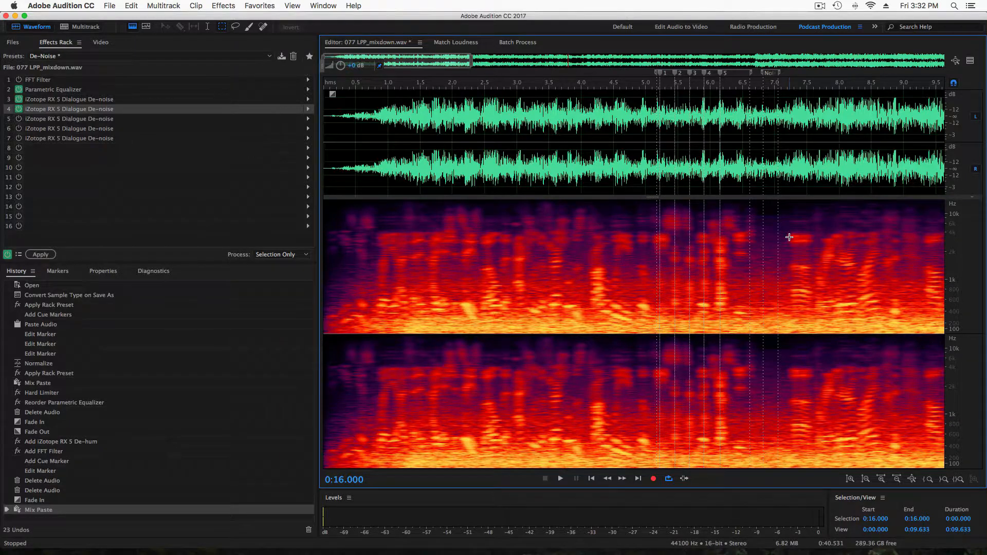
scroll(789, 237, down, 1)
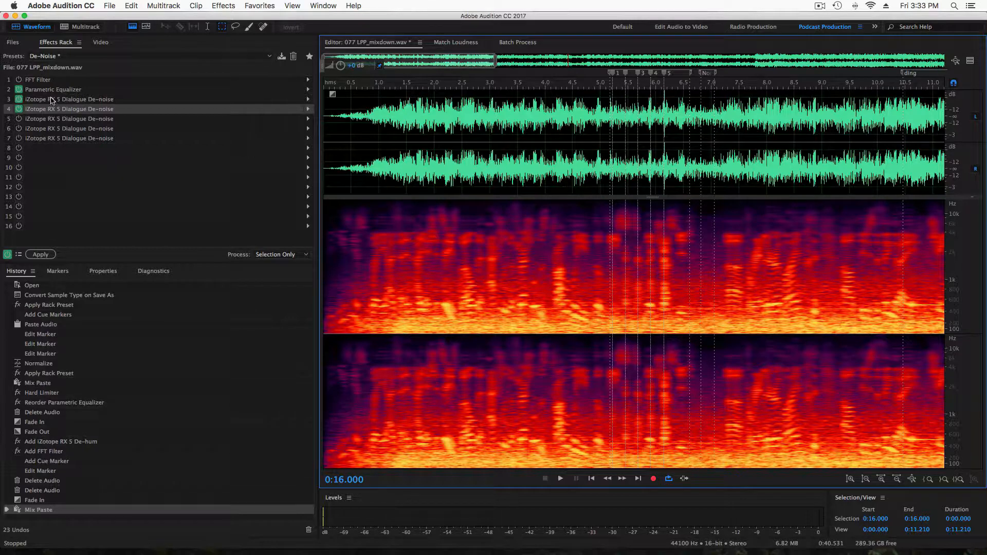
click(19, 109)
click(19, 100)
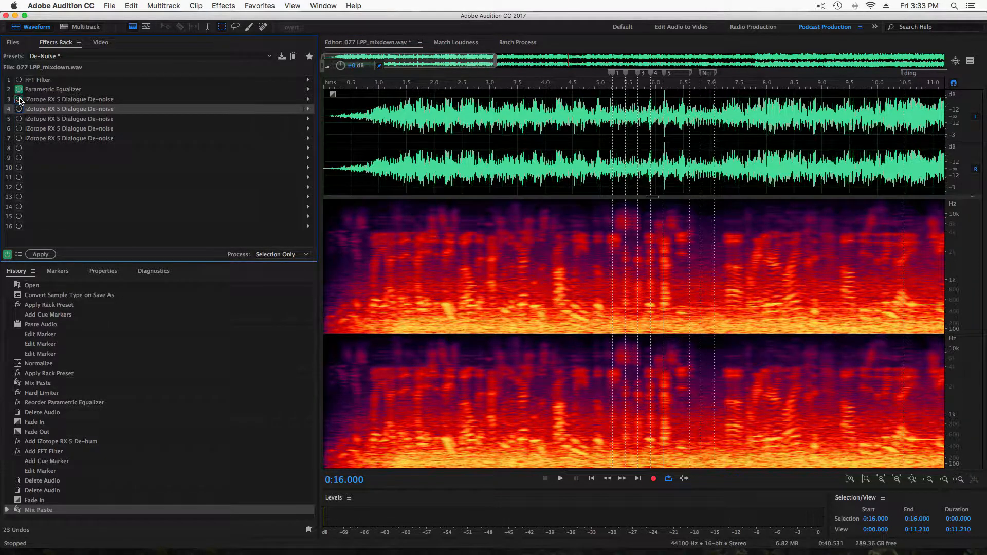
click(19, 90)
Step: Play the unprocessed recording from about 0.5 s and stop it at about 12.4 s
click(350, 105)
key(space)
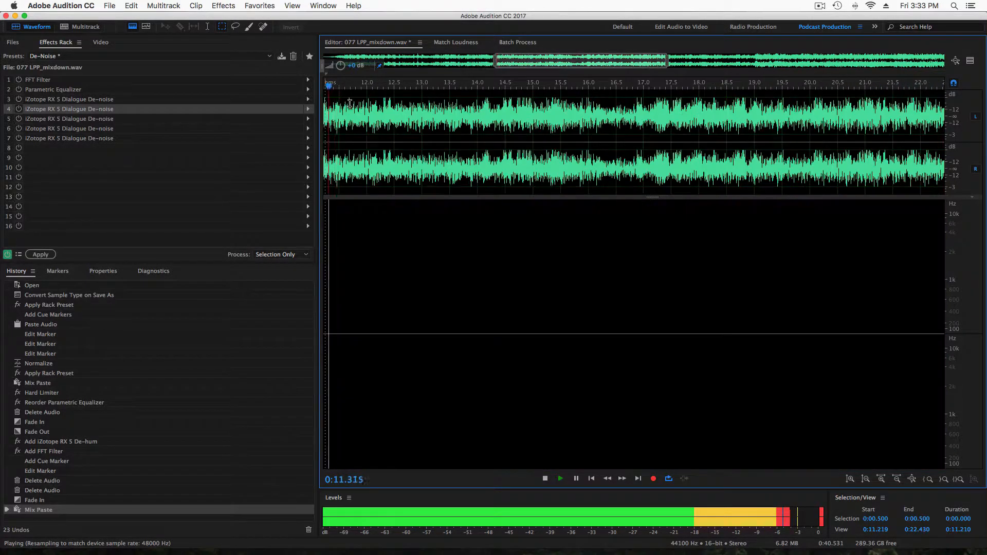
key(space)
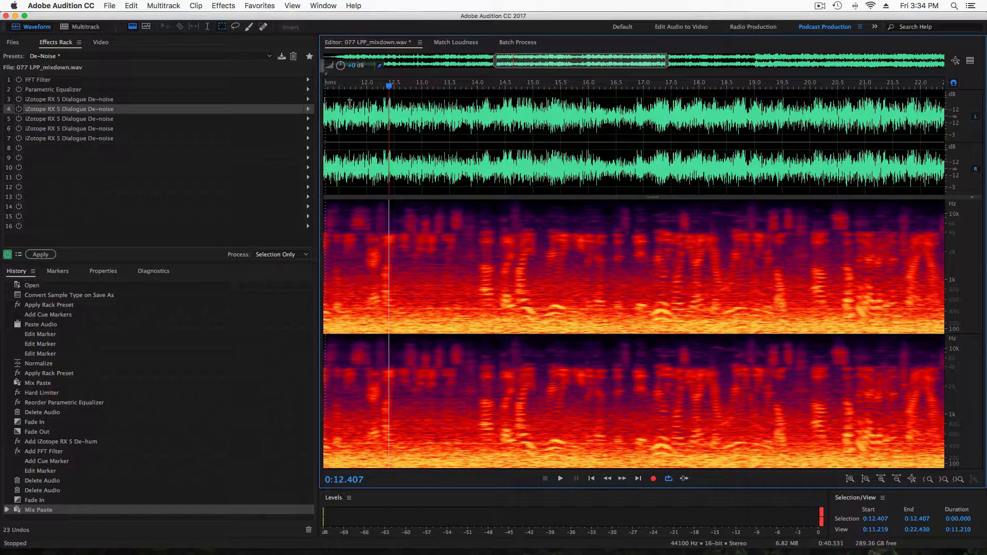
Step: Play the unprocessed audio across the "humm" marker, starting at about 27.9 s and stopping at about 31.3 s
scroll(794, 88, down, 4)
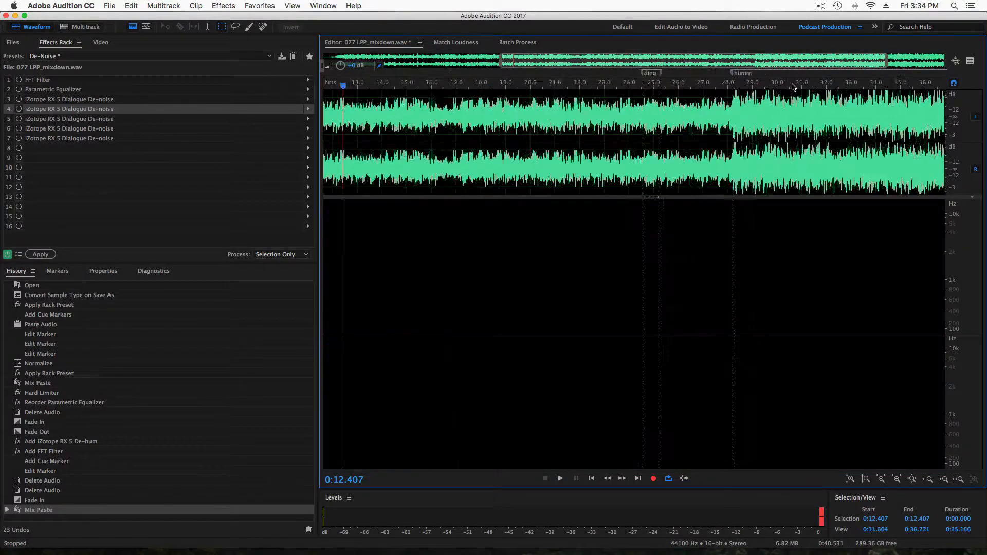
scroll(794, 87, up, 5)
click(562, 100)
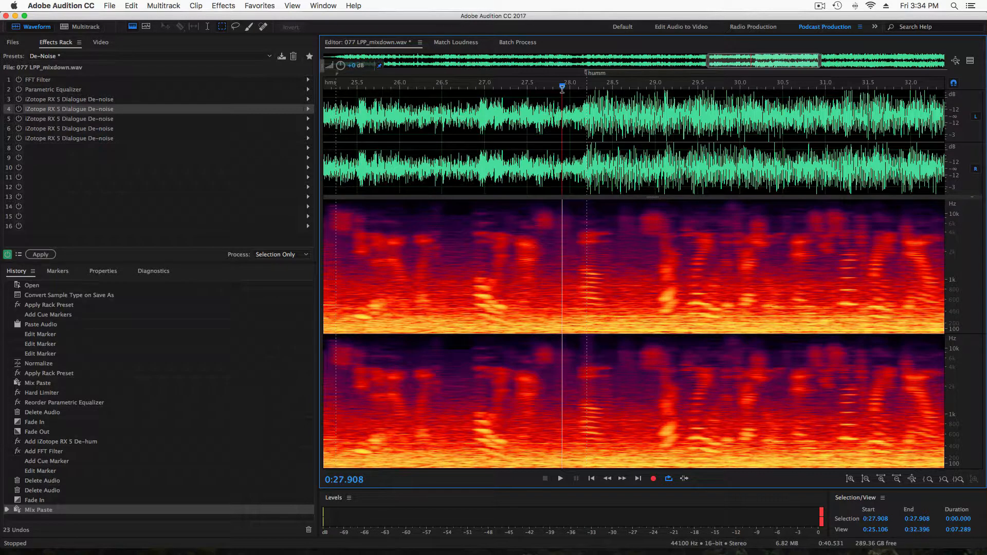
key(space)
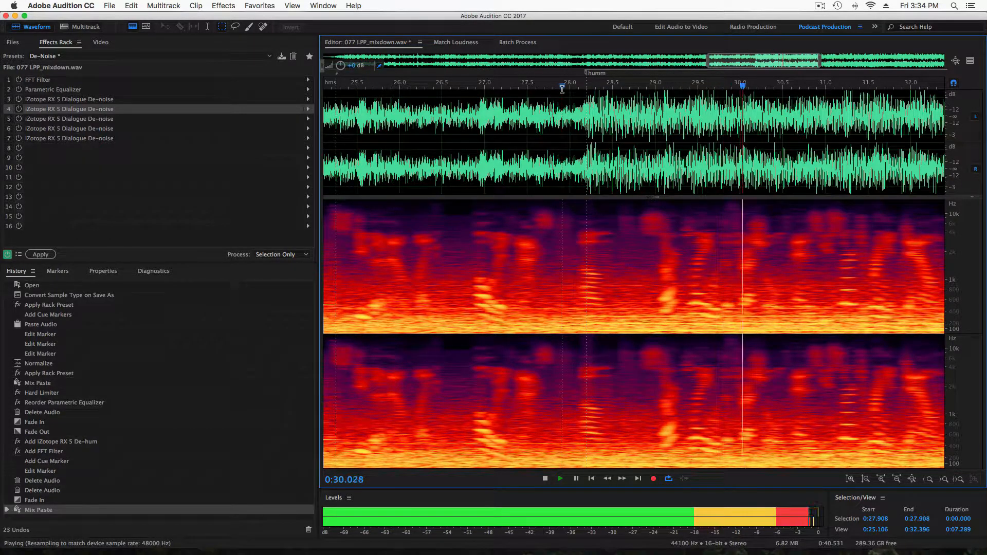
key(space)
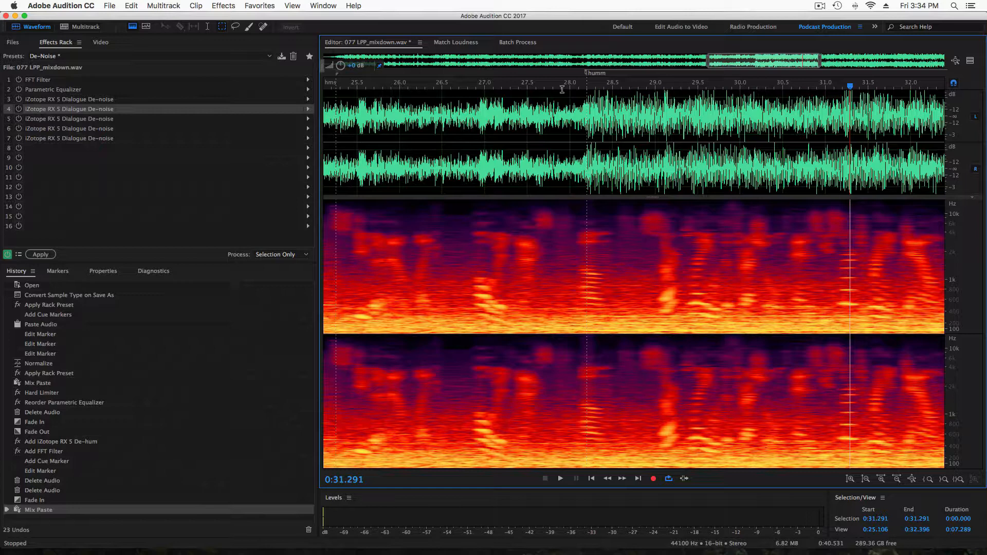
Step: Return the playhead to the beginning of the file
click(591, 479)
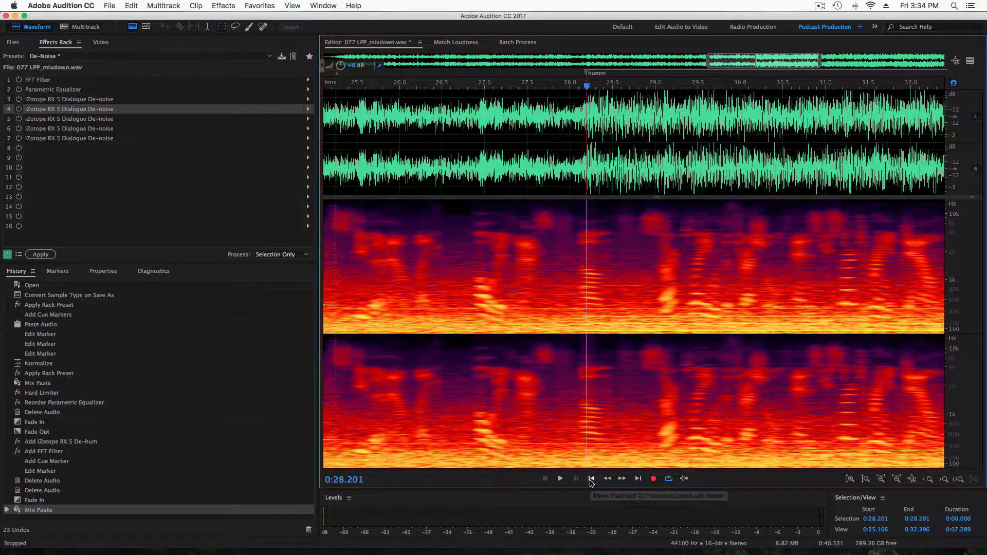
click(591, 479)
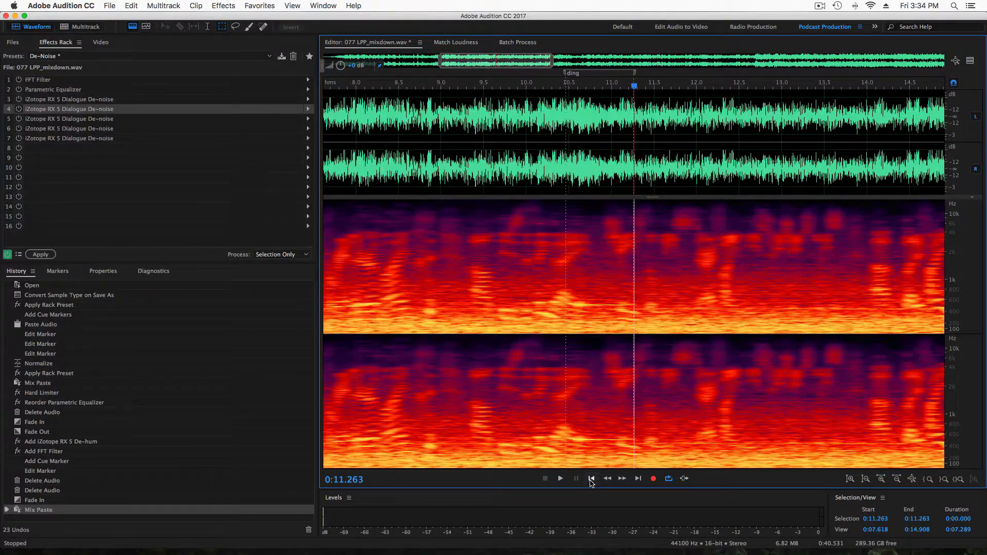
click(591, 479)
click(592, 479)
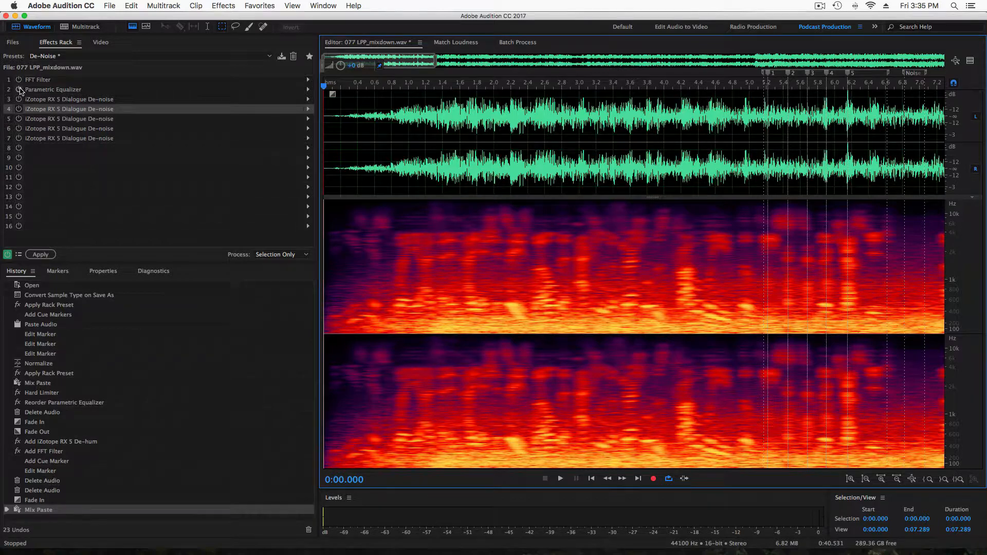
Step: Switch on the Parametric Equalizer in rack slot 2 and open its settings, placing the window below the waveform
click(19, 90)
double_click(66, 91)
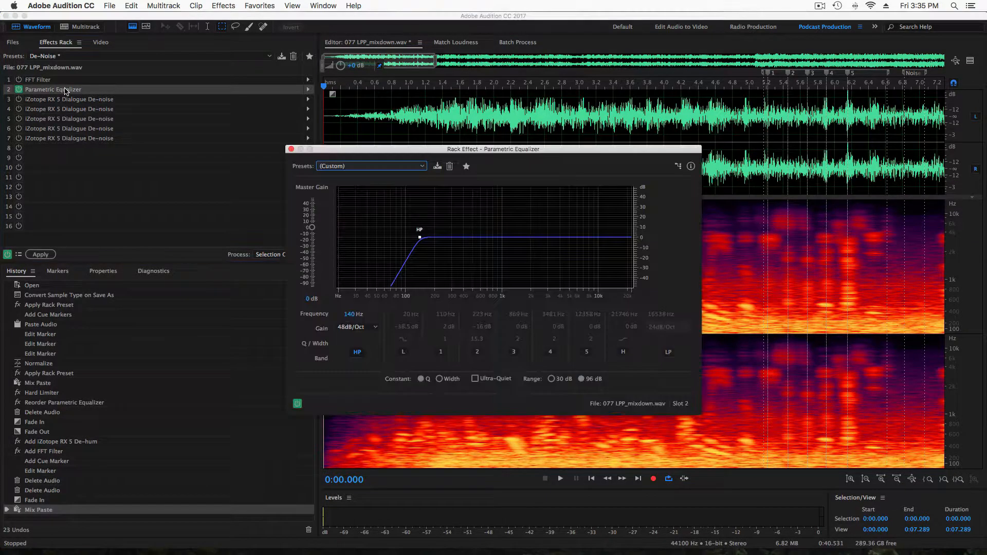
scroll(866, 115, down, 1)
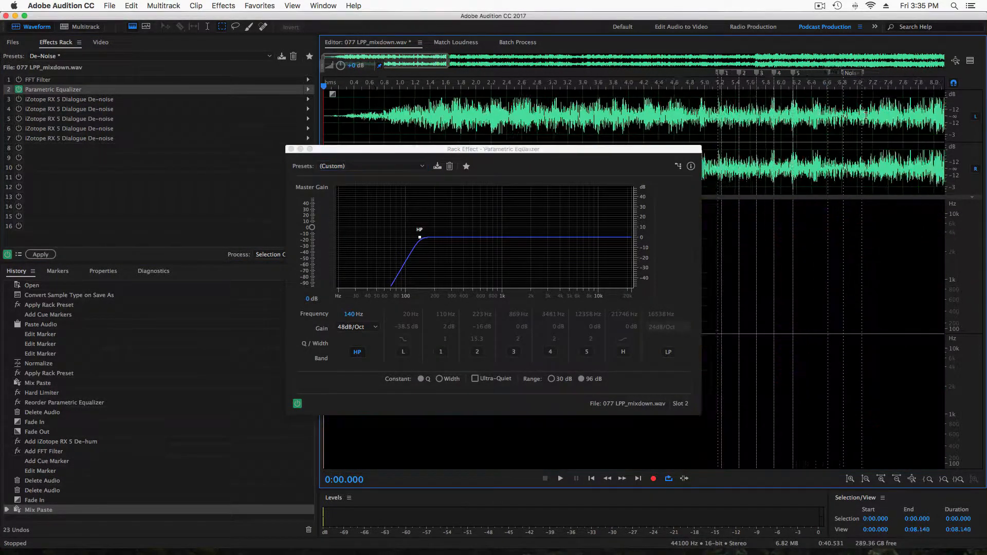
scroll(866, 116, down, 2)
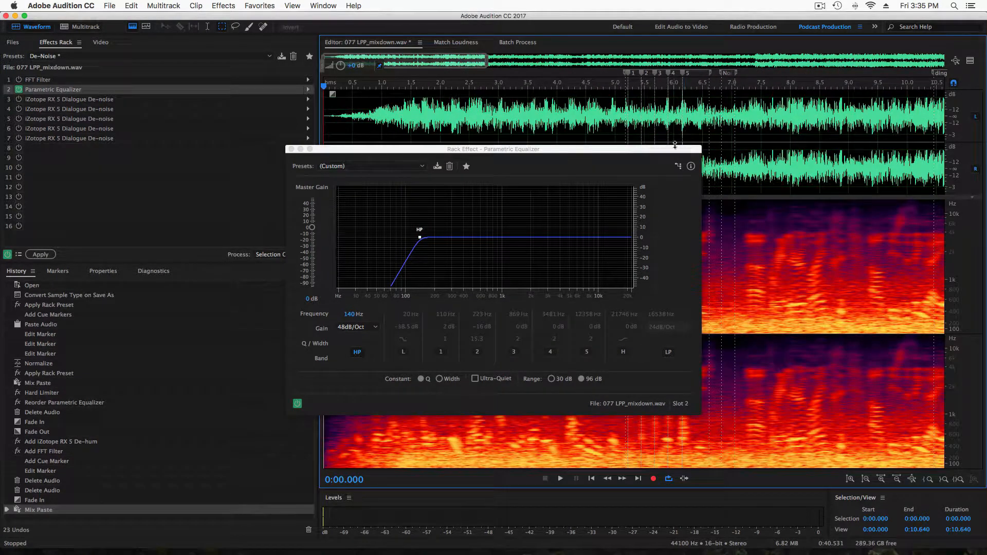
drag(675, 148, 568, 179)
scroll(793, 122, down, 1)
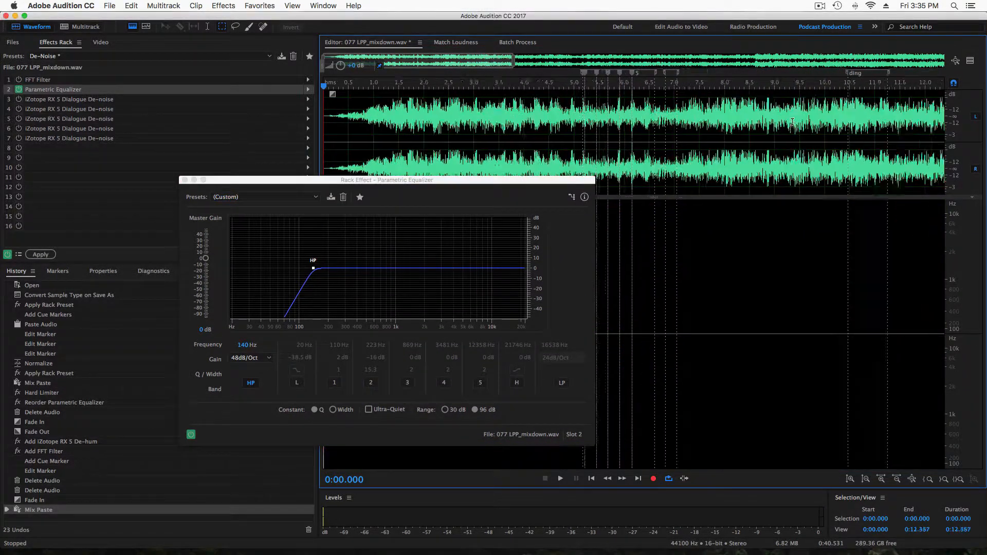
scroll(792, 122, down, 1)
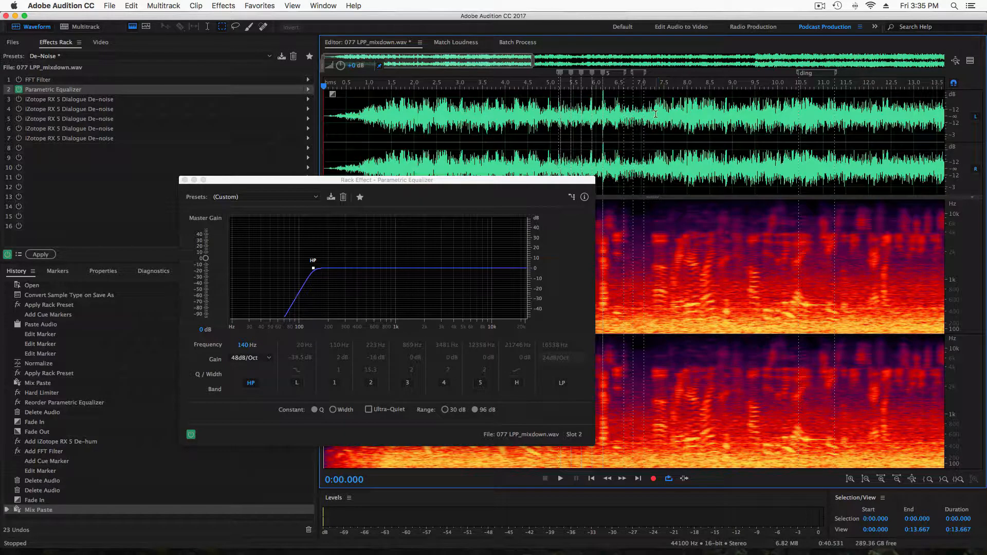
Step: Loop a selection from about 7.31 s with the equalizer bypassed, extending its end to about 10.46 s
drag(656, 114, 731, 146)
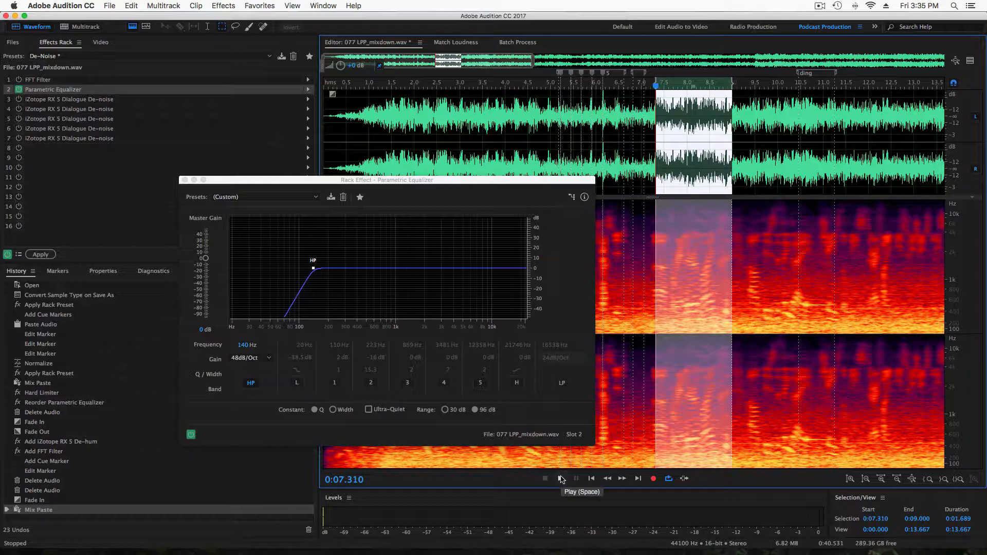
click(191, 434)
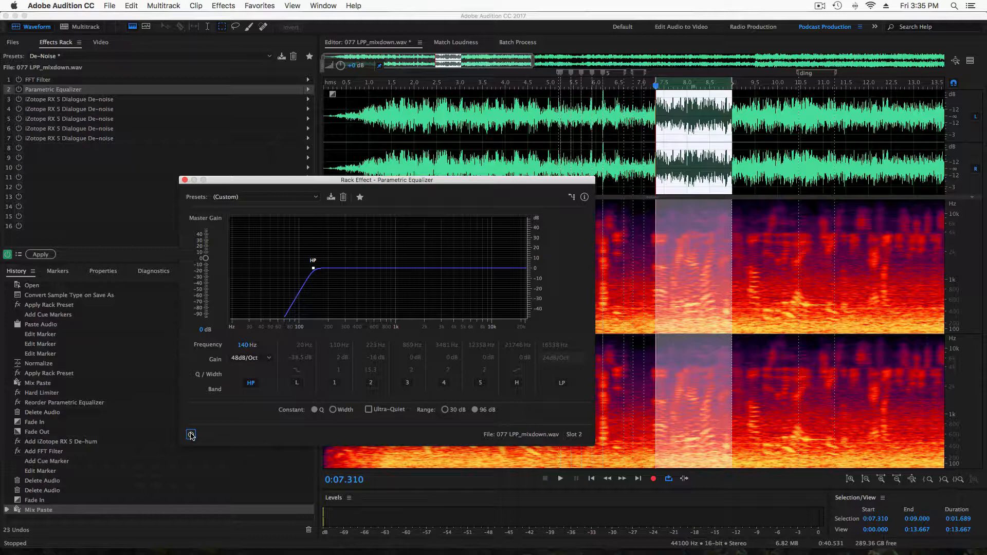
click(559, 480)
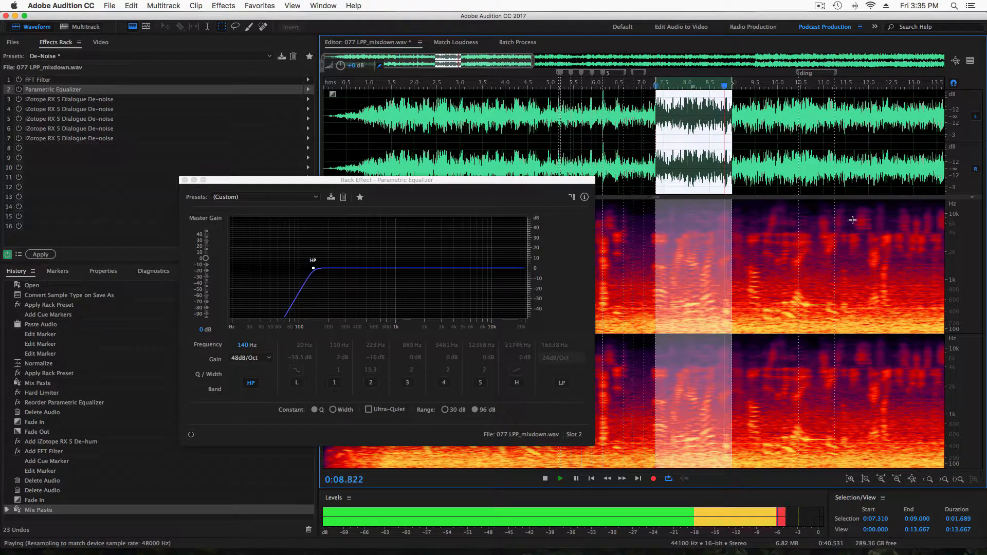
drag(732, 84, 798, 87)
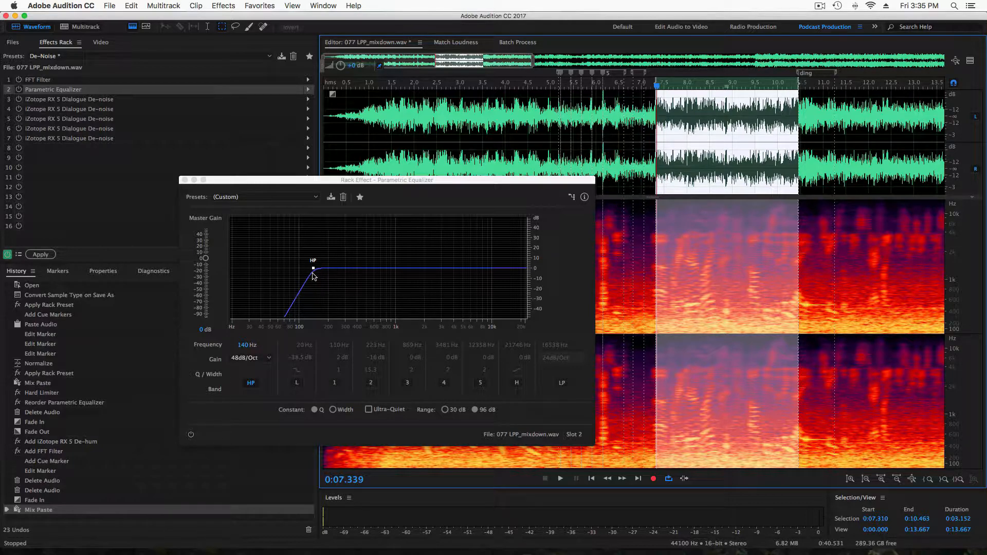
Step: Lower the equalizer's high-pass frequency to 20 Hz and play the selection with the effect switched on
drag(256, 354, 242, 350)
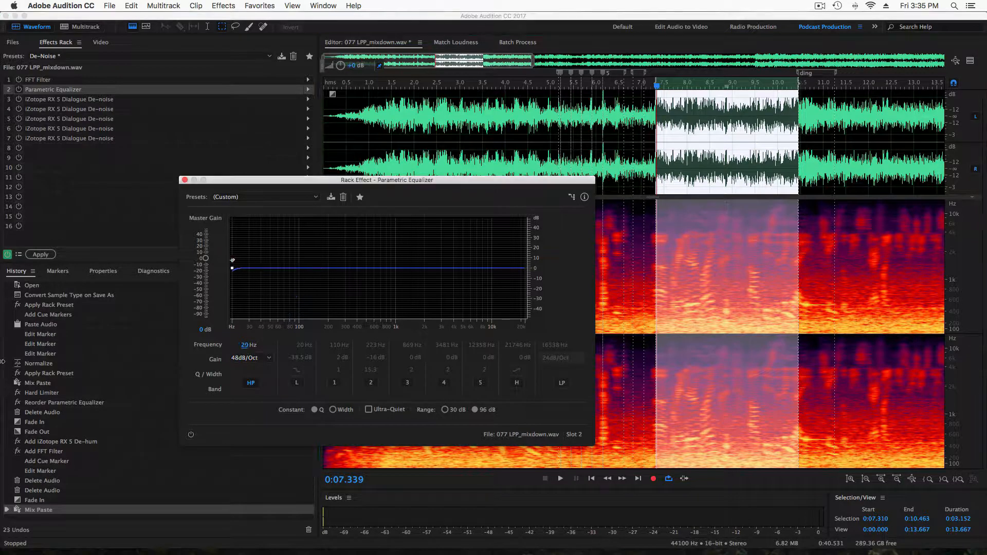
click(191, 436)
click(562, 479)
click(561, 479)
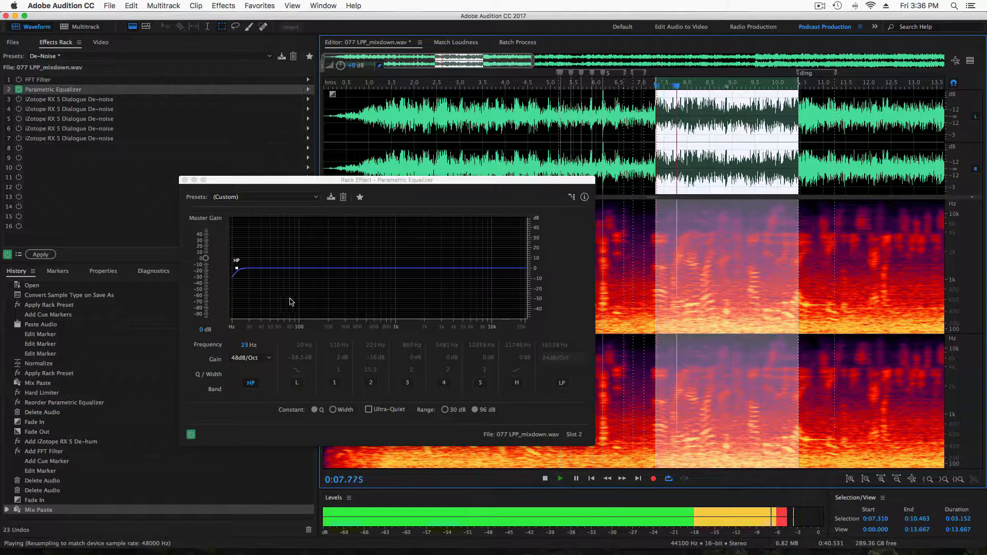
Step: Raise the high-pass frequency to 115 Hz and on to 196 Hz while auditioning the looped selection
drag(243, 349, 295, 357)
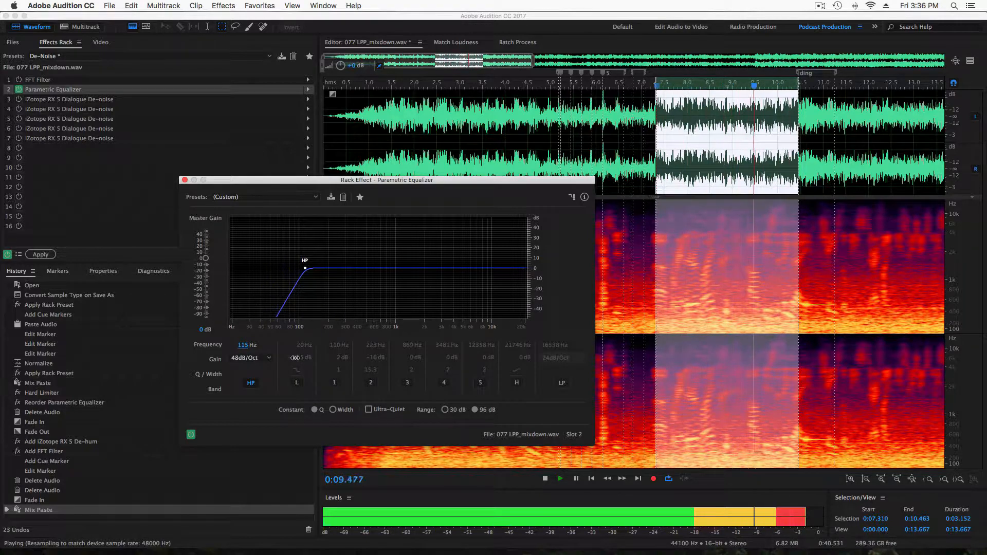
key(space)
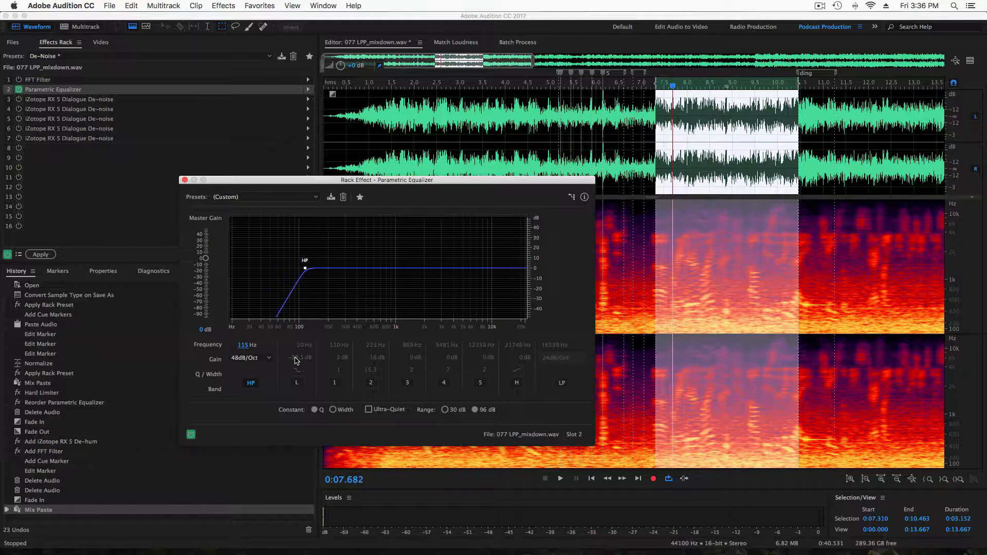
key(space)
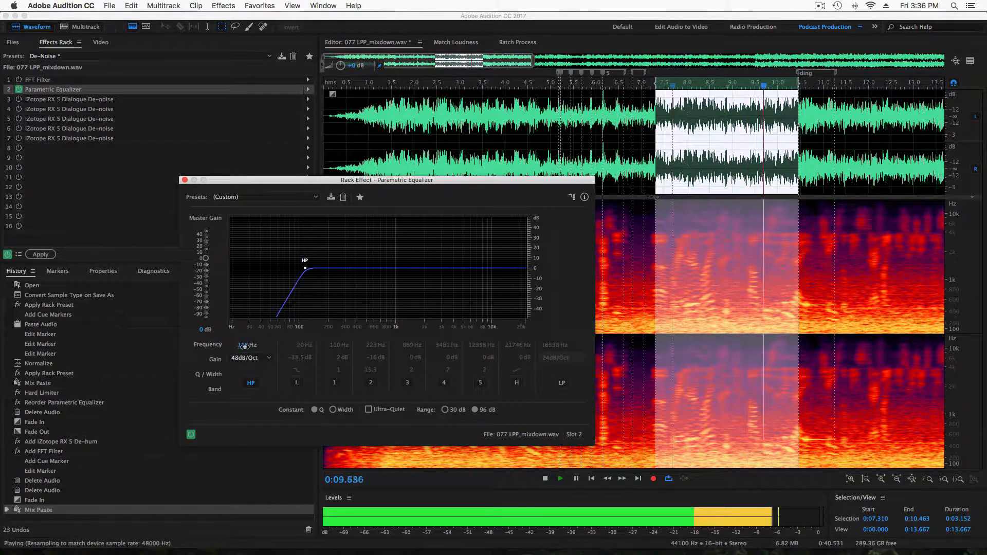
drag(256, 354, 262, 348)
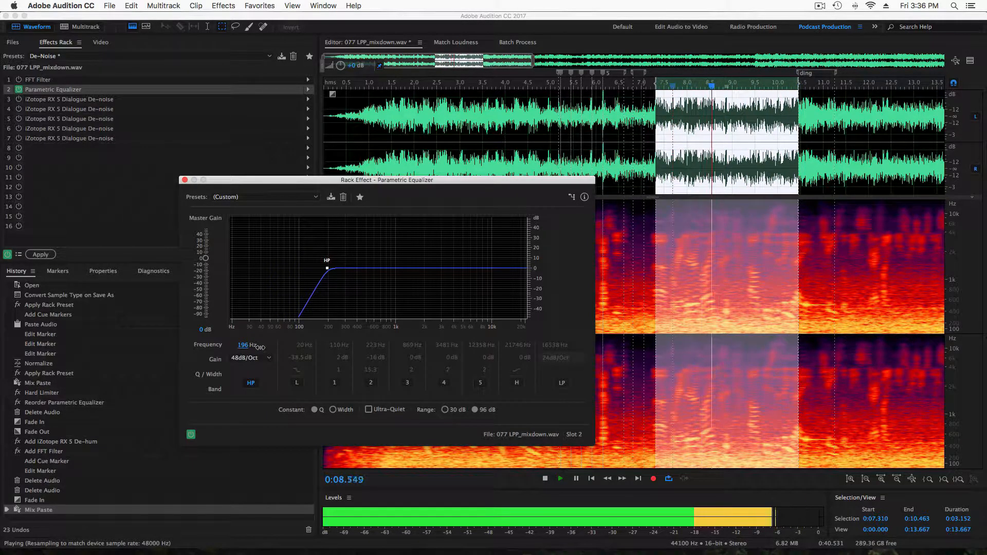
key(space)
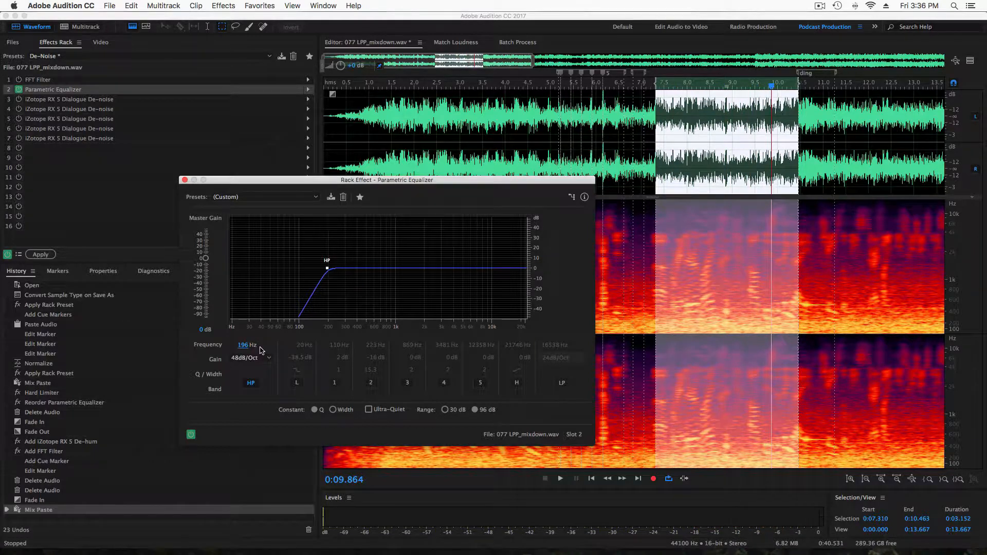
Step: Set the high-pass frequency to 150 Hz and audition the selection
click(243, 346)
text(150)
key(Return)
key(space)
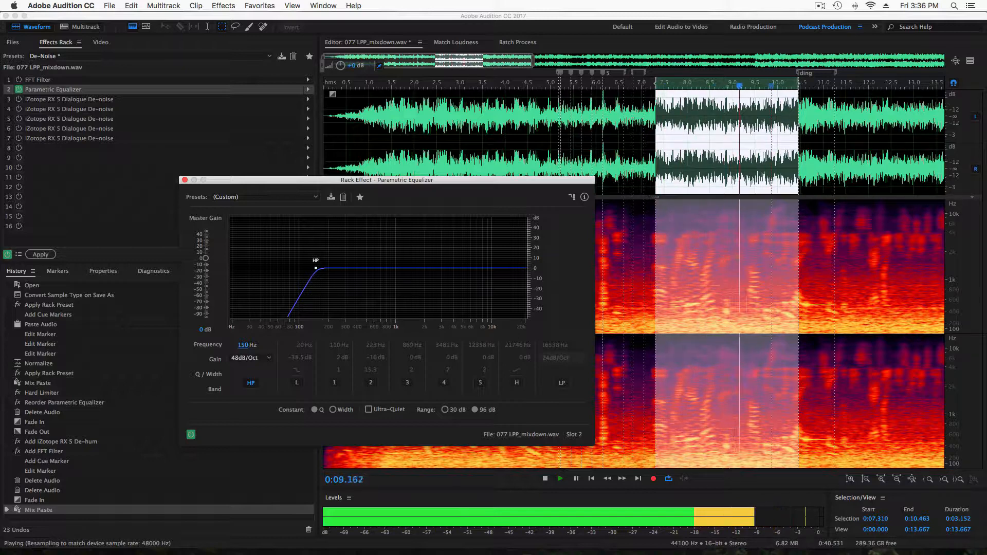
key(space)
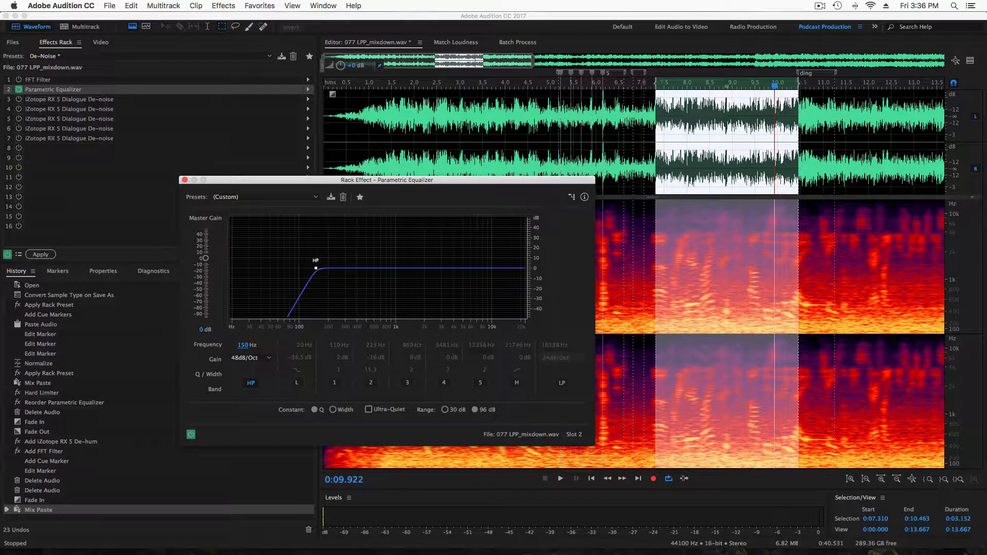
Step: Set the high-pass frequency to 100 Hz and play the selection for comparison
click(240, 345)
text(100)
key(Return)
key(space)
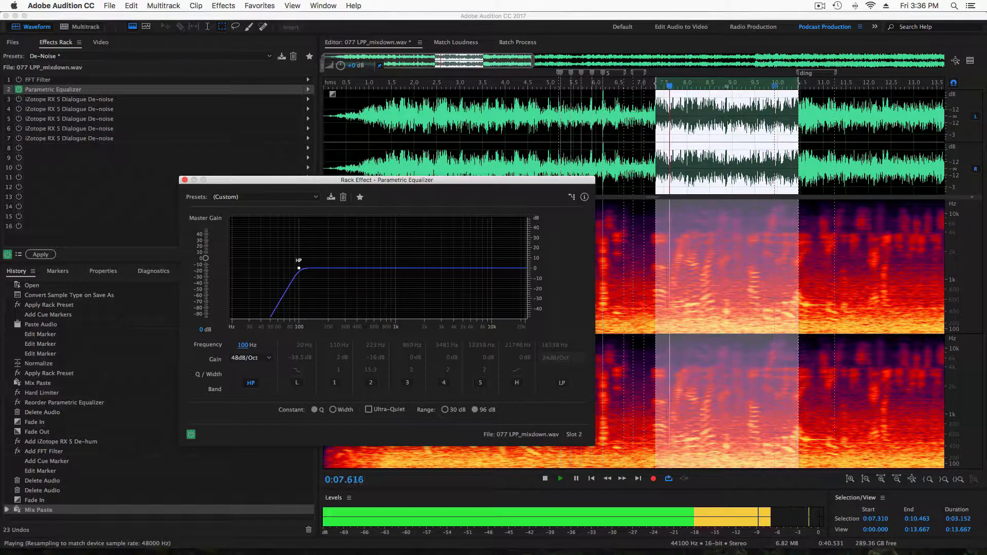
key(space)
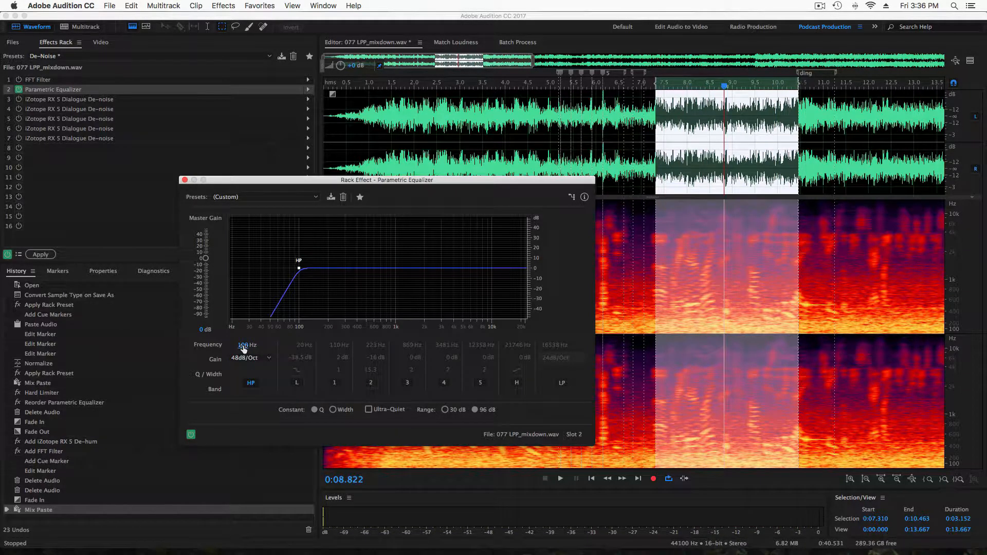
Step: Set the high-pass frequency back to 150 Hz and play the selection to check it
click(244, 346)
text(150)
key(Return)
key(space)
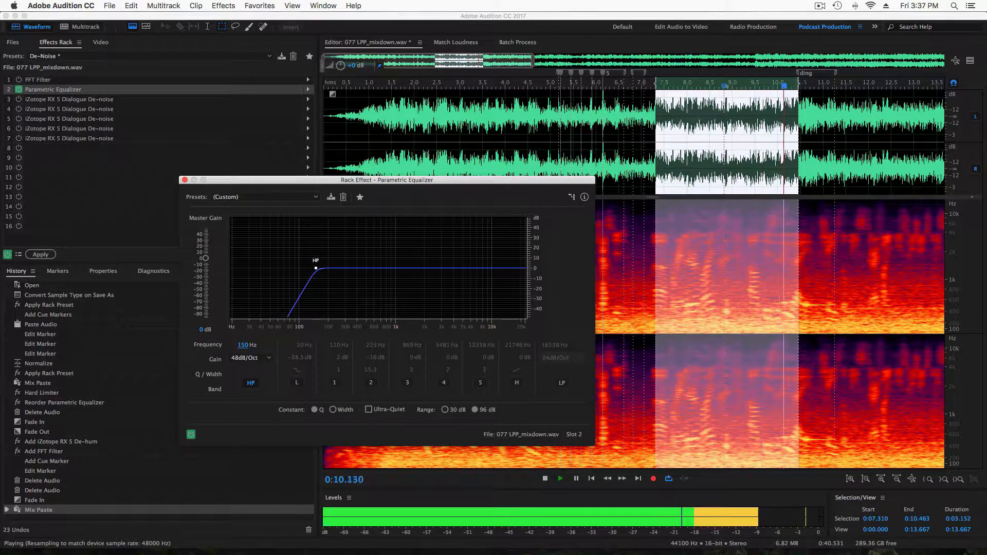
key(space)
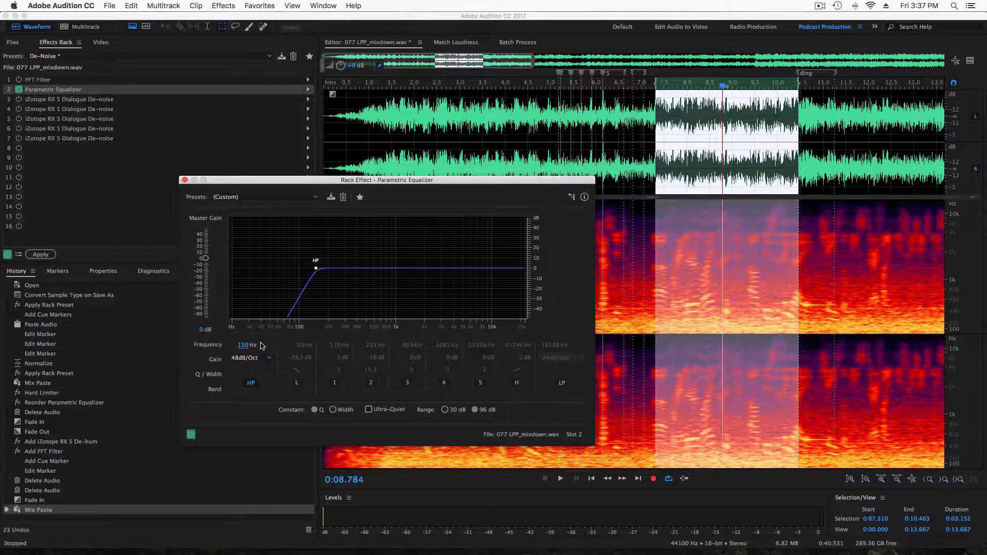
Step: Close the Parametric Equalizer, then enable the Dialogue De-noise effect in slot 3 and open its settings
click(184, 180)
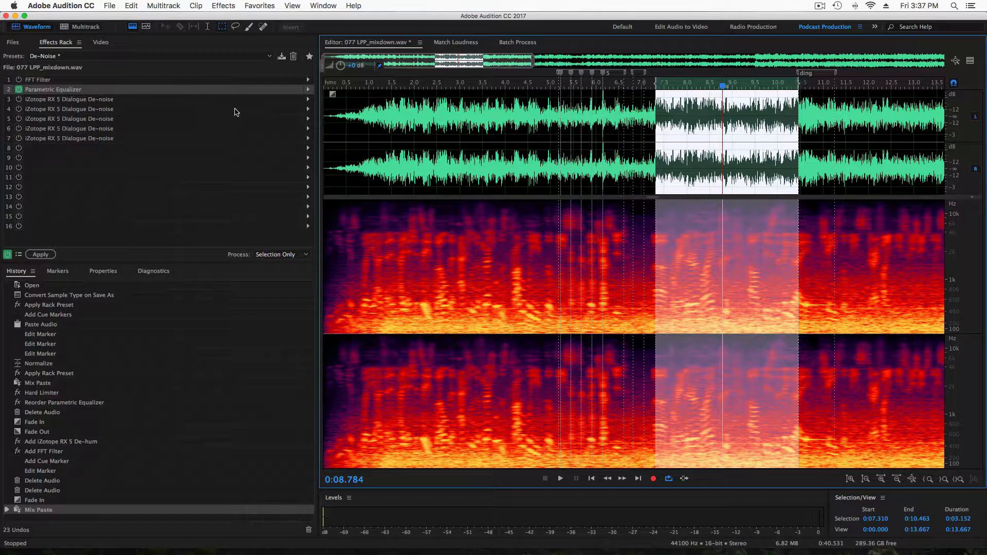
click(14, 100)
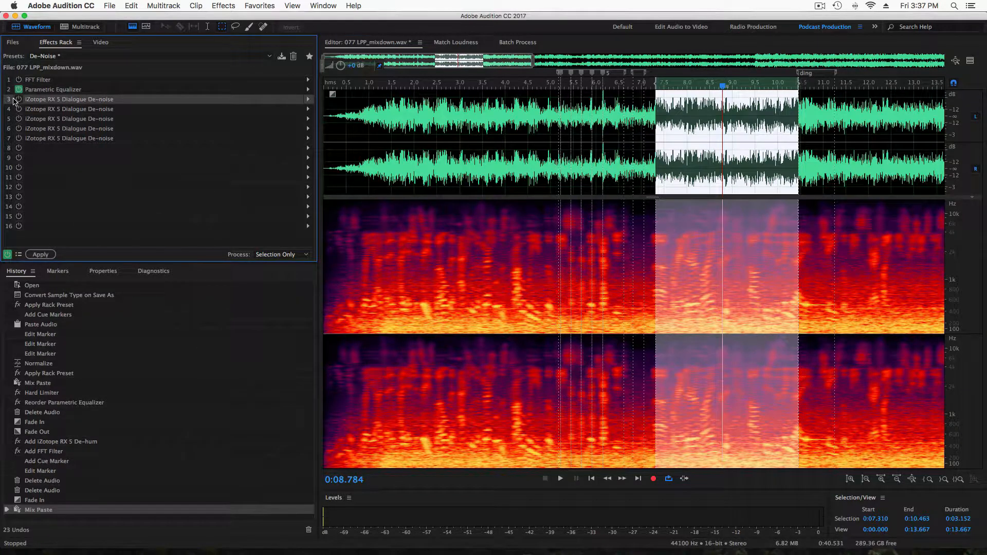
click(19, 99)
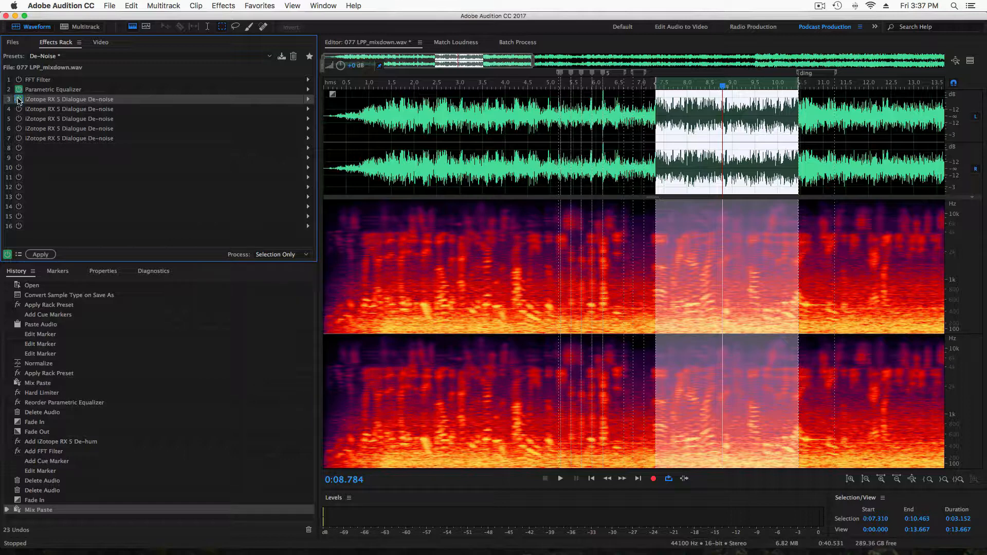
double_click(108, 99)
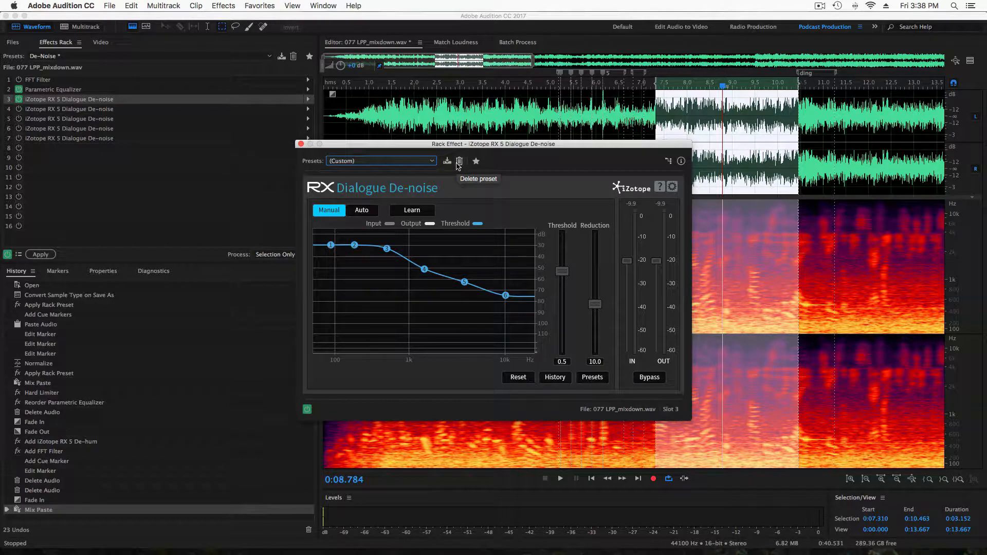
Step: Select the range of the Noise Print marker, from 0:06.819 to 0:07.062, in the waveform
click(617, 93)
scroll(617, 93, up, 1)
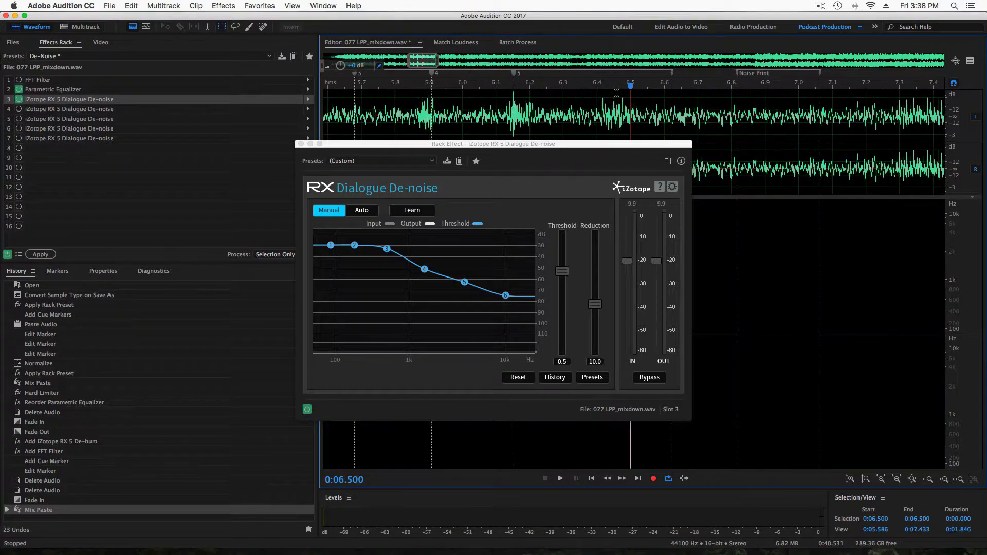
scroll(728, 102, up, 1)
scroll(729, 102, down, 1)
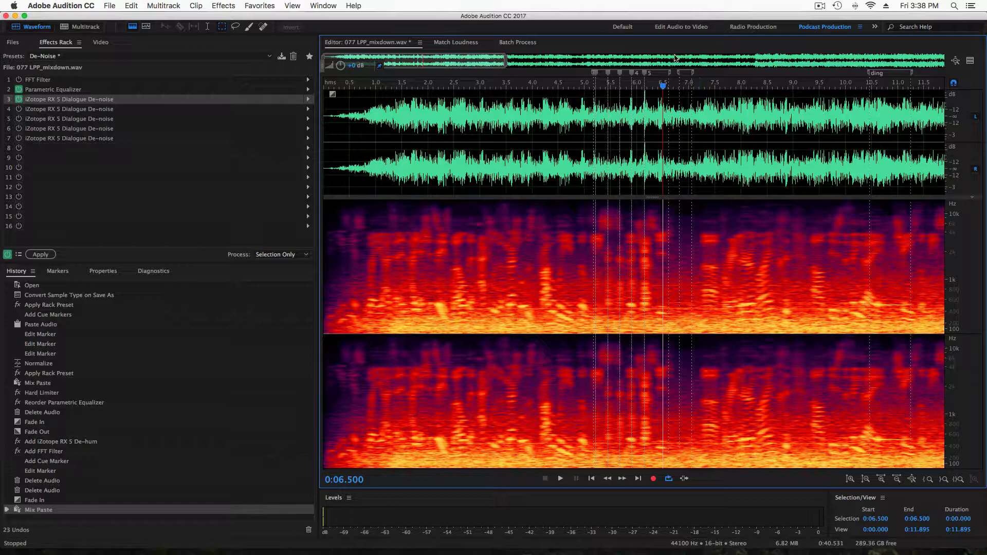
click(693, 74)
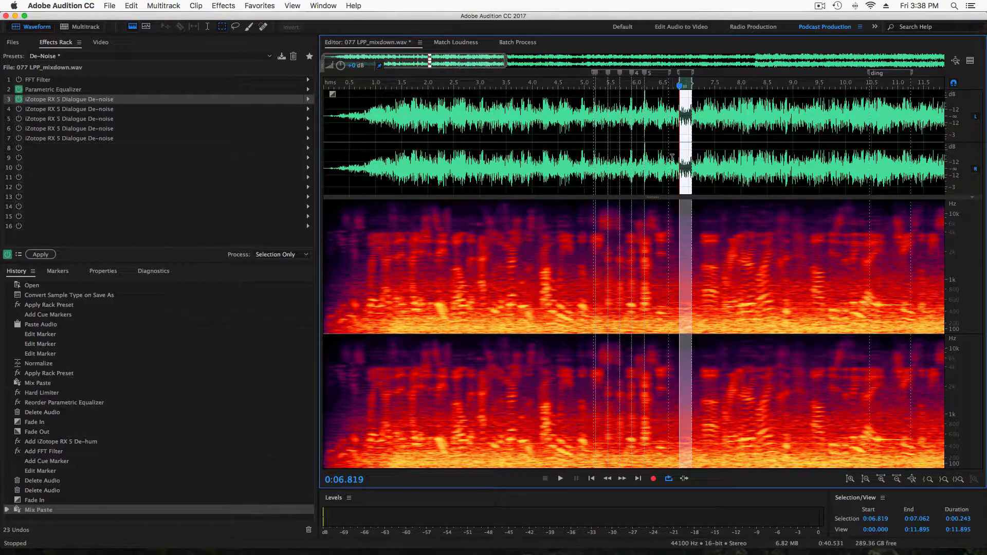
scroll(672, 158, up, 3)
click(585, 138)
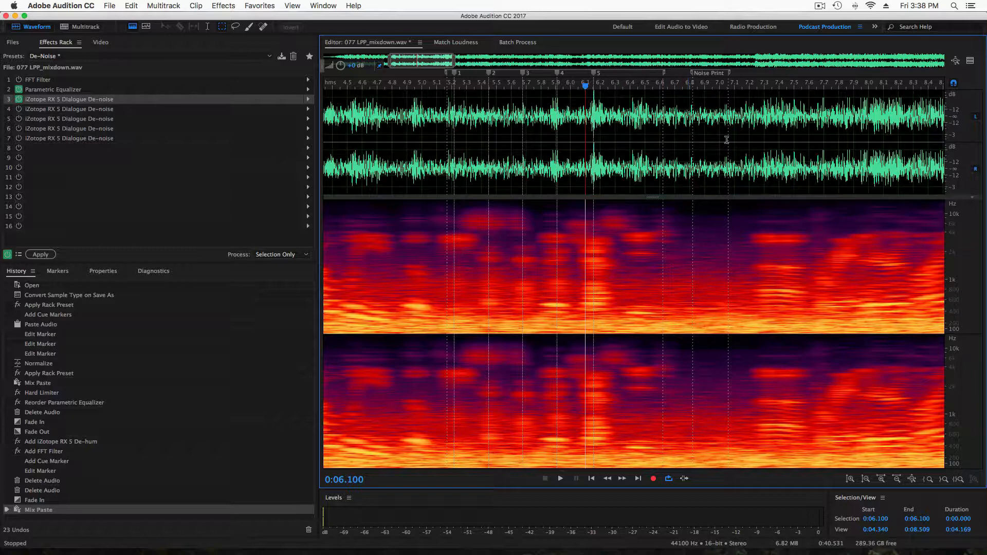
click(693, 76)
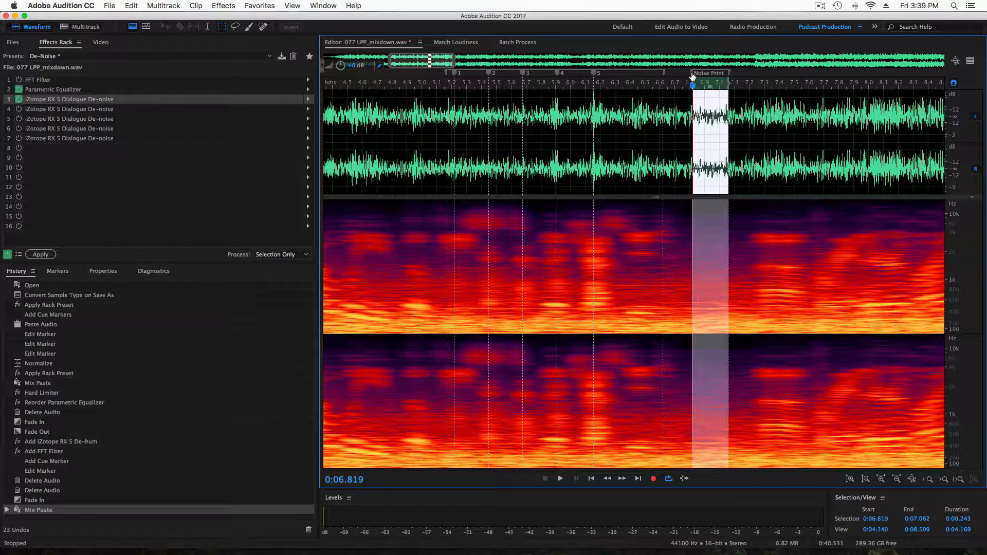
click(659, 112)
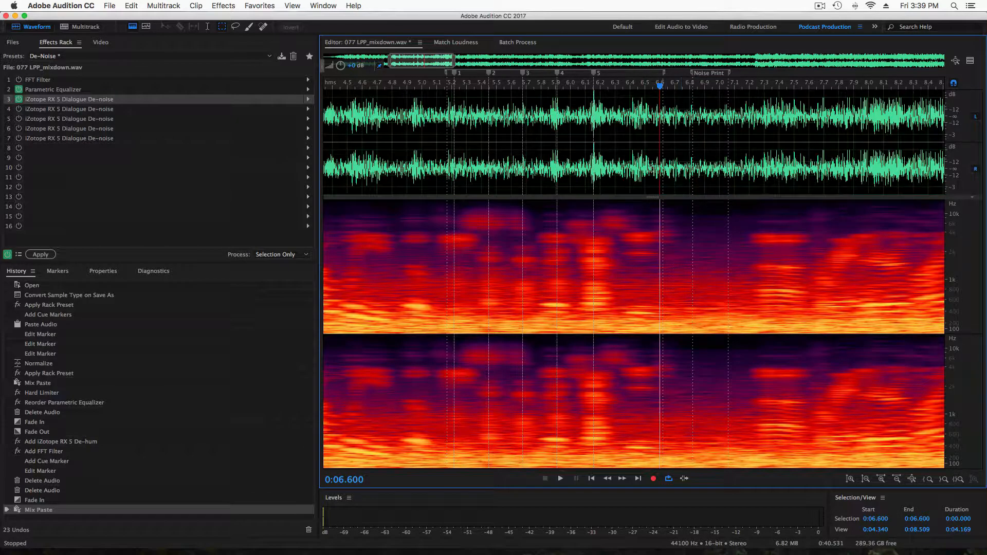
click(693, 150)
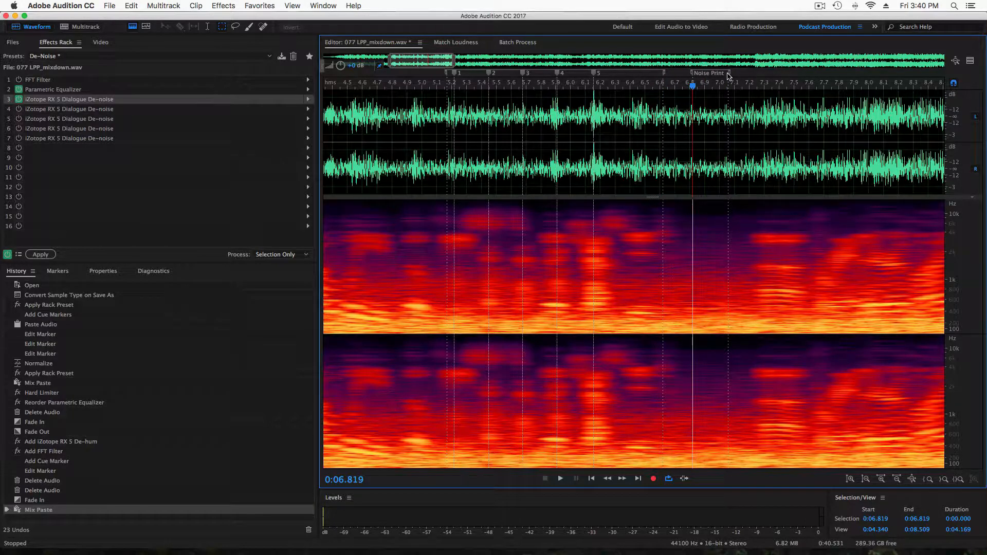
double_click(727, 75)
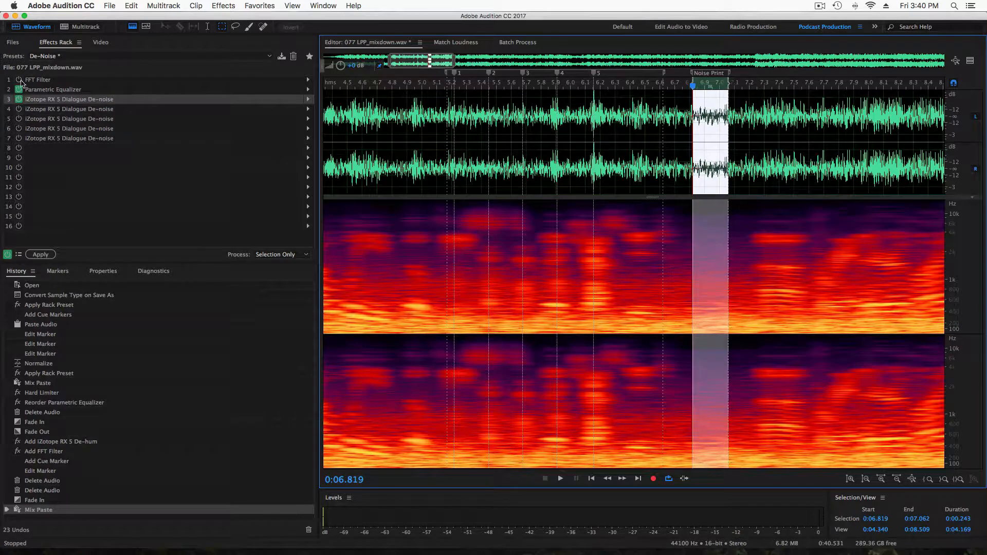
Step: Bypass the slot 3 Dialogue De-noise and audition the noise print with and without the Parametric Equalizer
click(19, 100)
key(space)
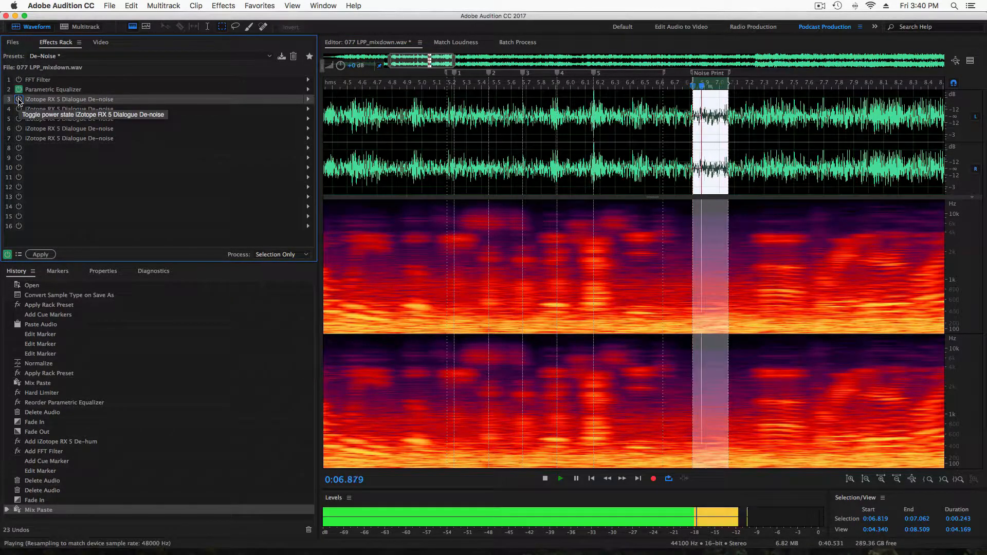
key(space)
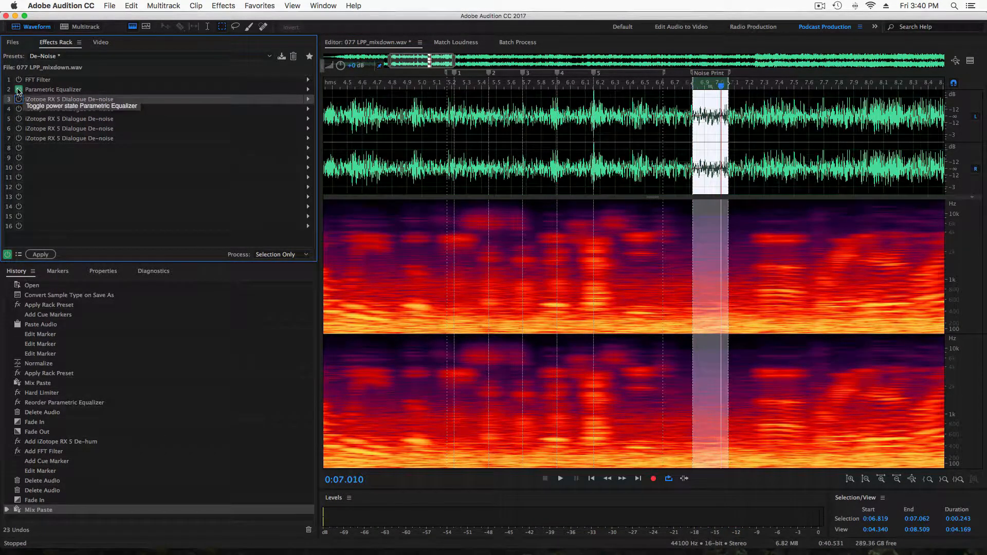
click(18, 90)
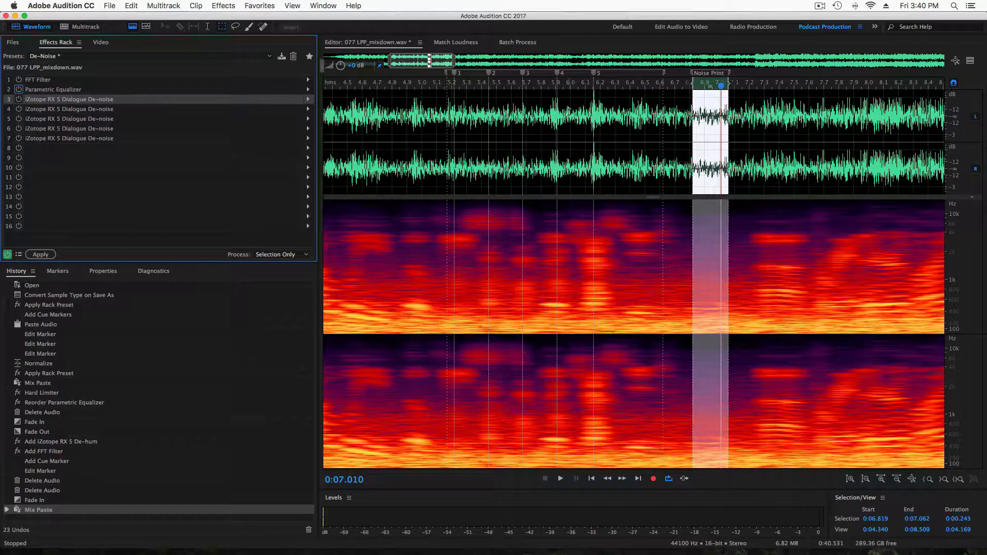
key(space)
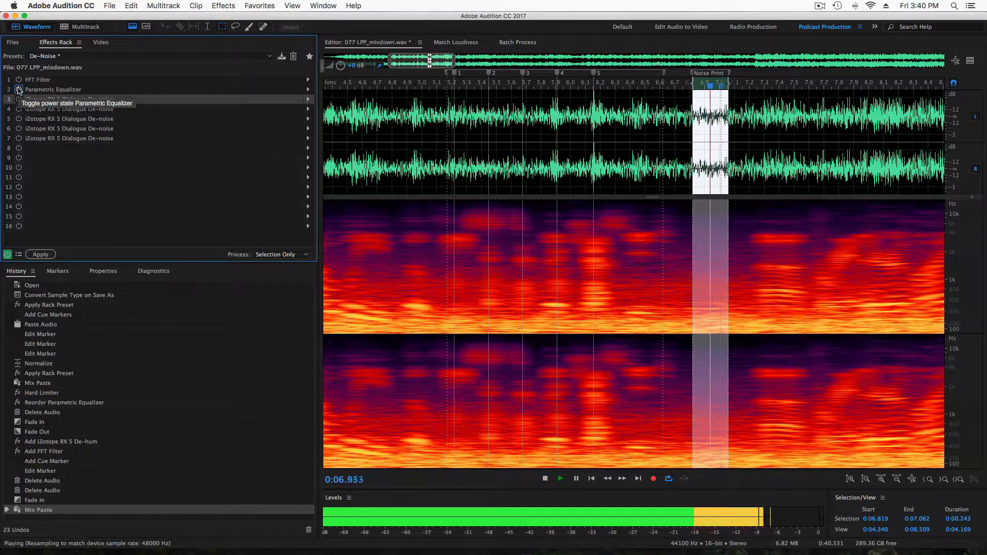
key(space)
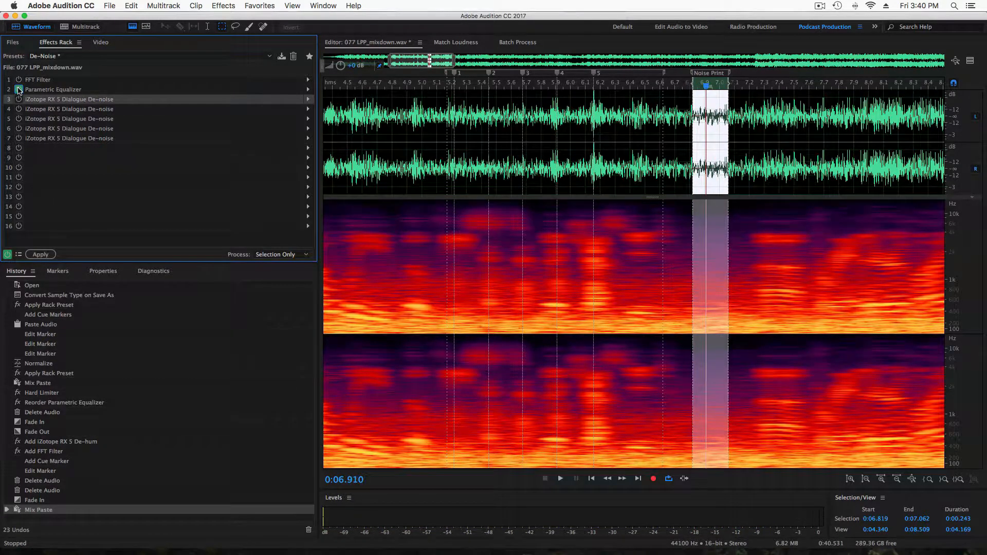
Step: Re-enable the slot 3 Dialogue De-noise and open its settings, moving the window clear of the waveform
click(18, 99)
double_click(176, 99)
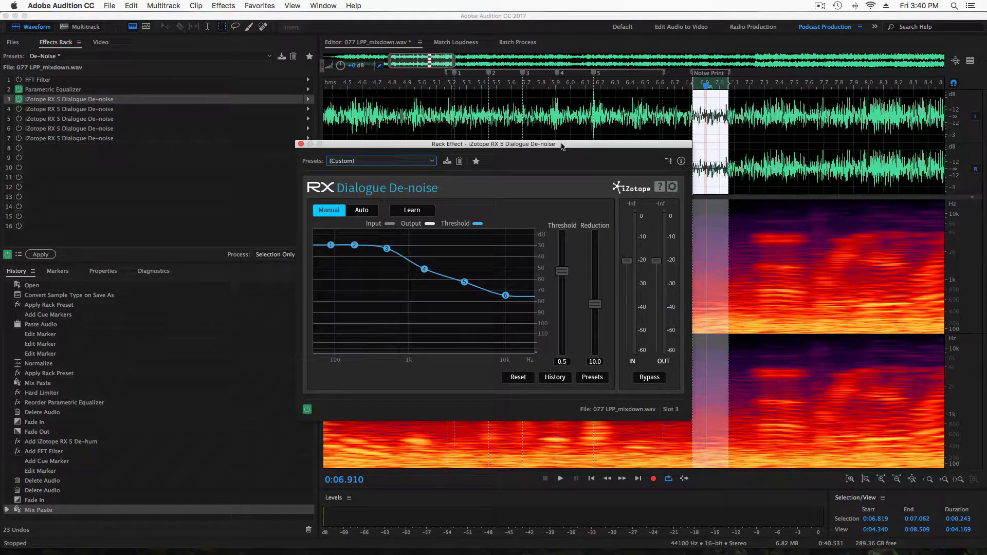
drag(562, 146, 717, 171)
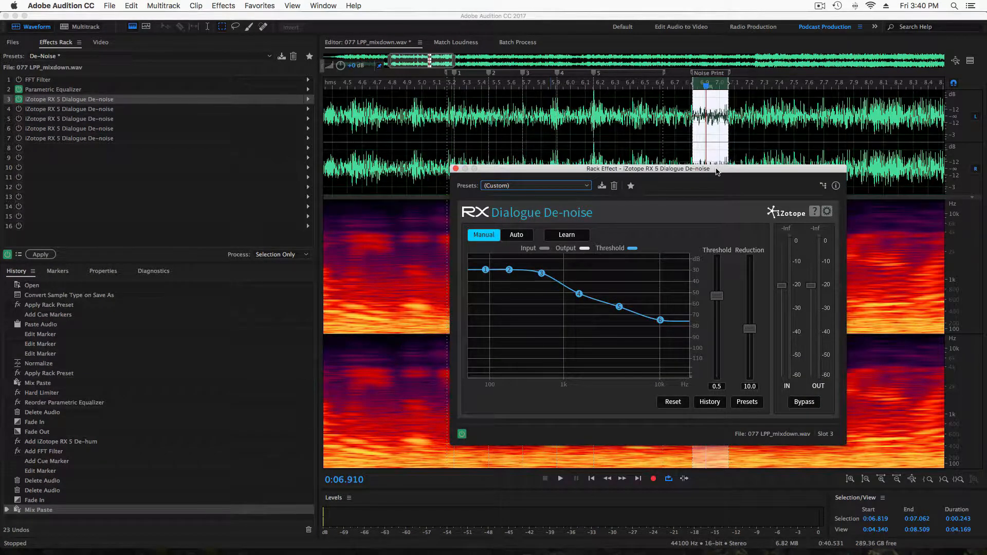
Step: Set the Dialogue De-noise reduction to 5.0 and its threshold to 0.0
click(747, 387)
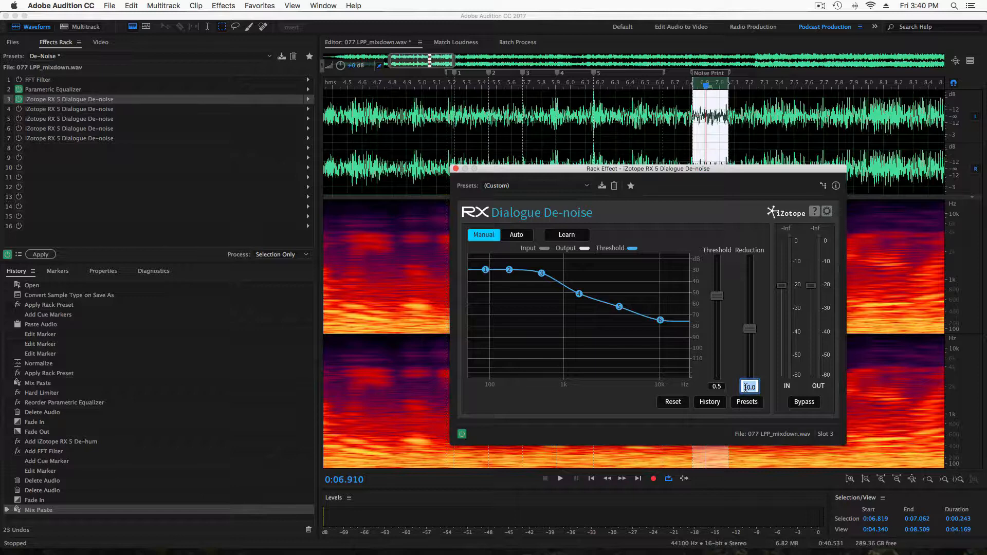
text(5)
key(Return)
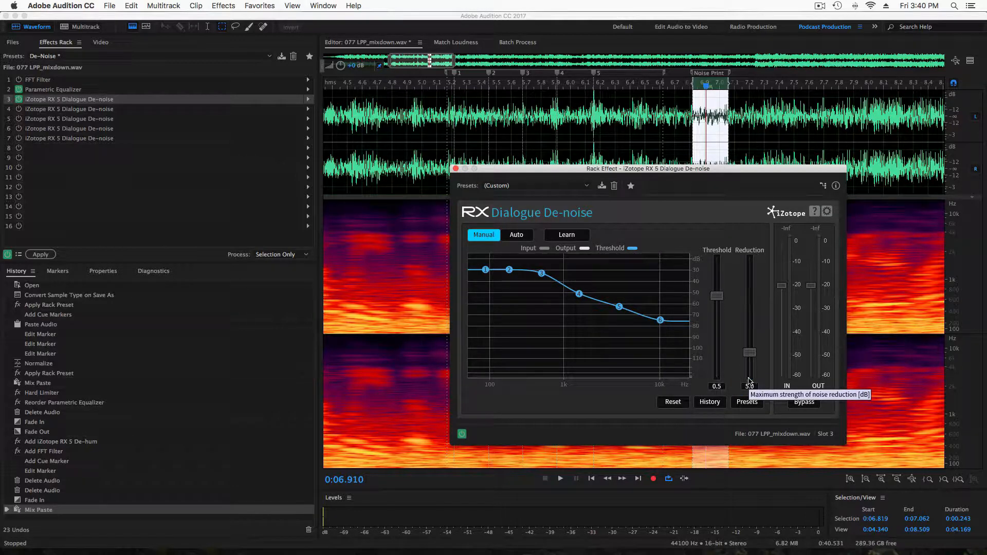
click(716, 389)
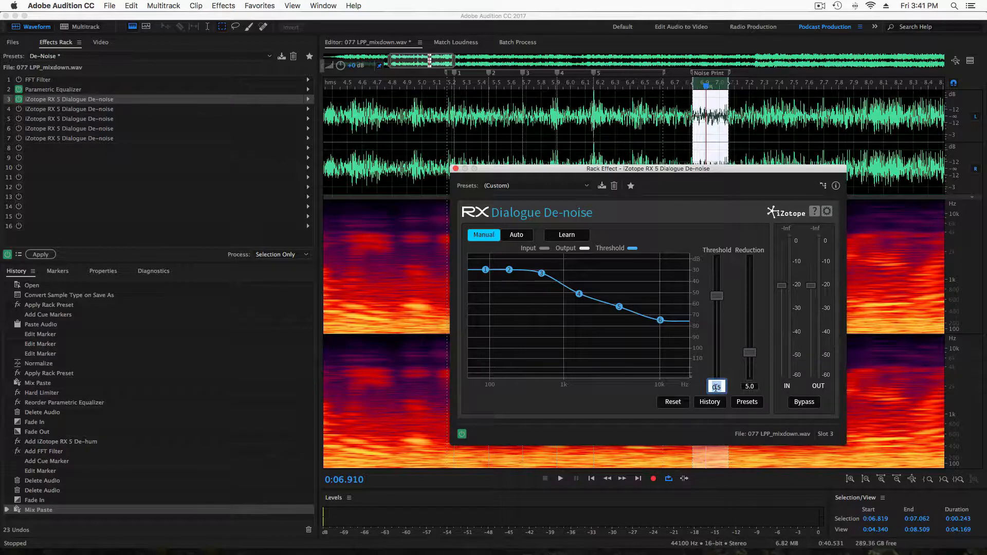
text(0)
key(Return)
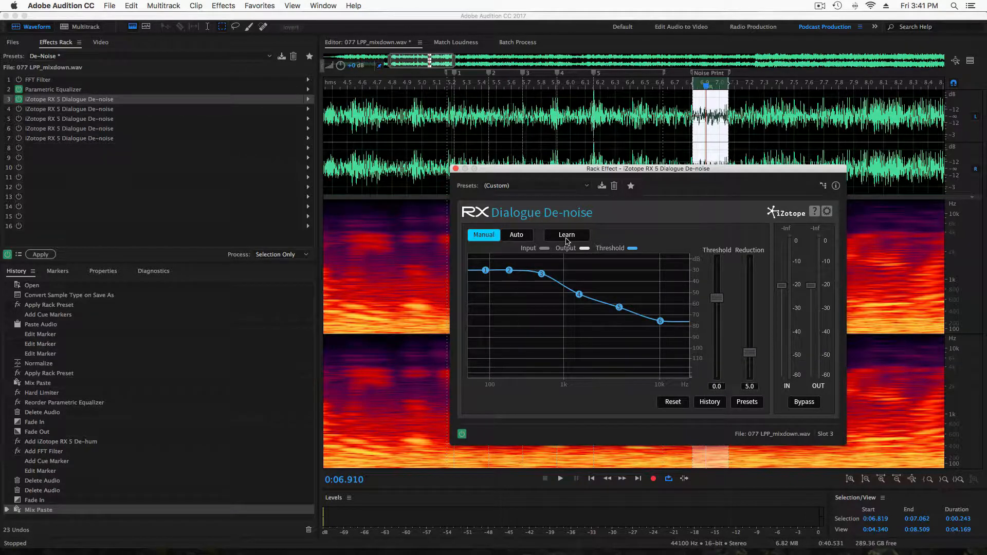
Step: Learn the noise profile in Manual mode by playing the selected noise print with Learn active
click(516, 235)
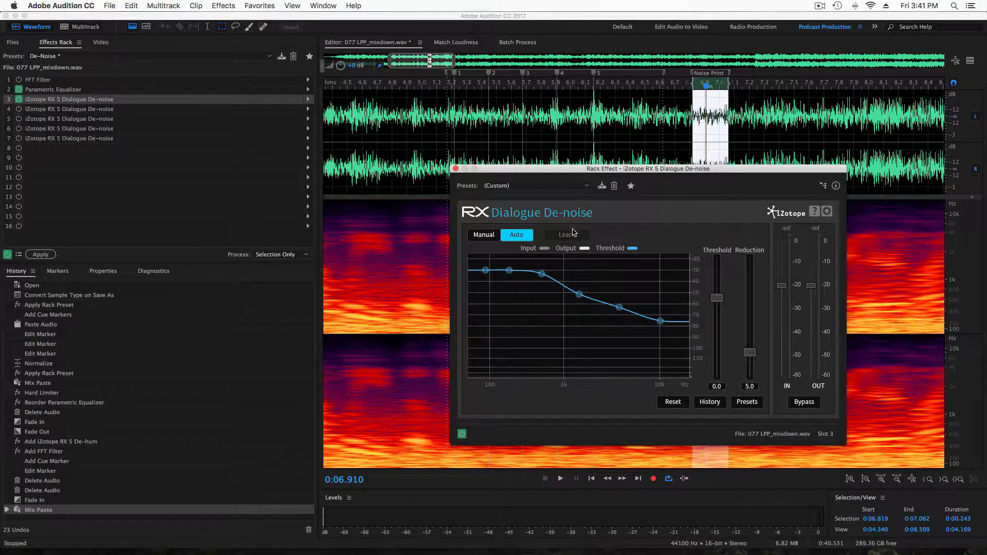
click(483, 235)
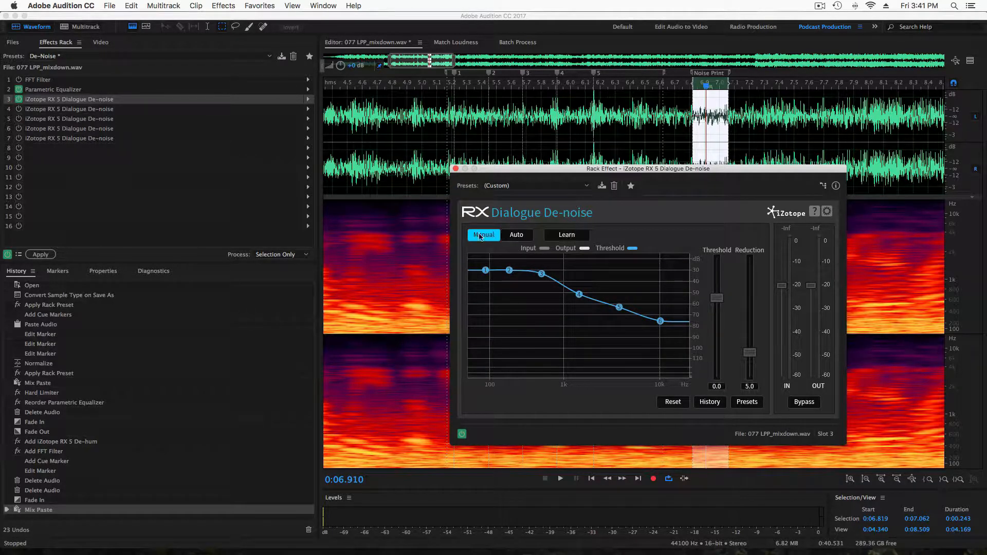
click(567, 235)
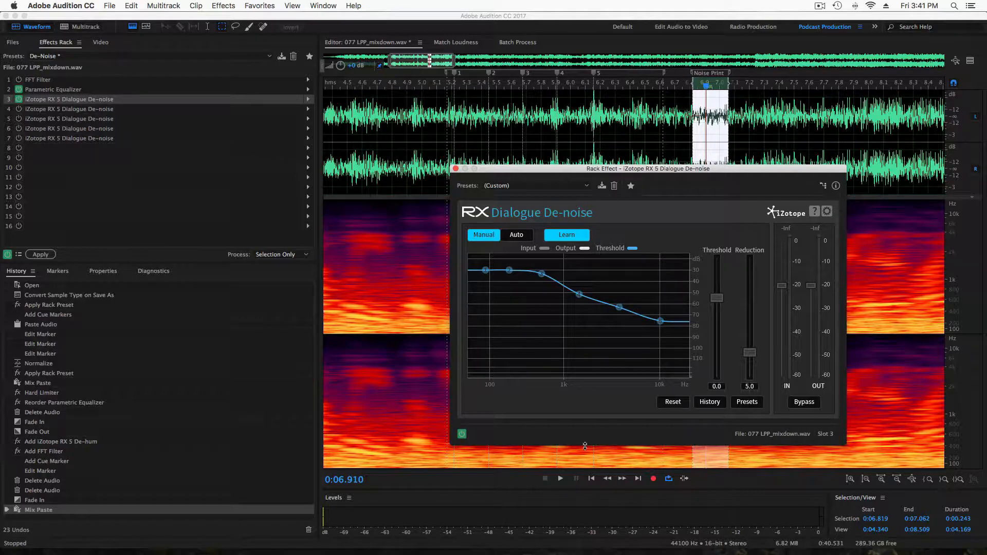
click(561, 480)
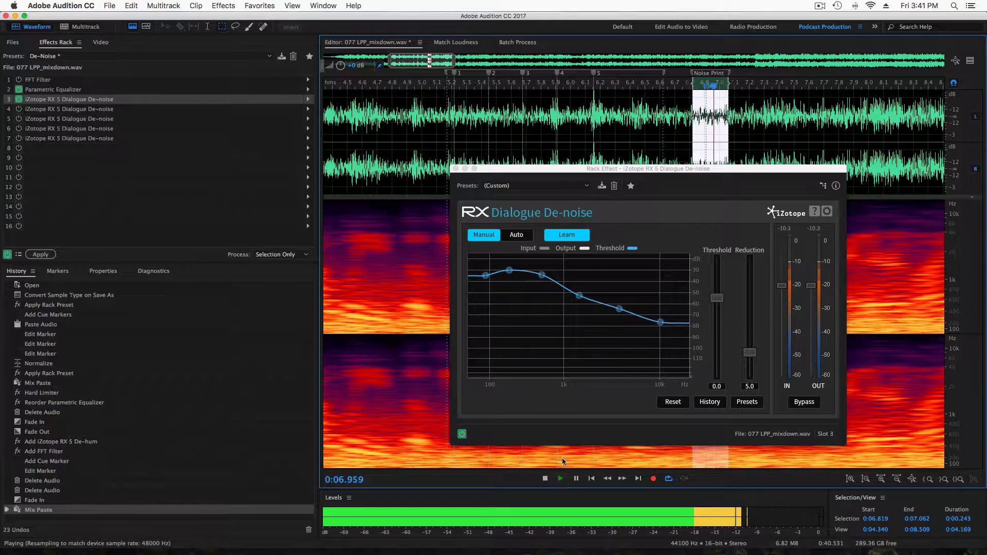
key(space)
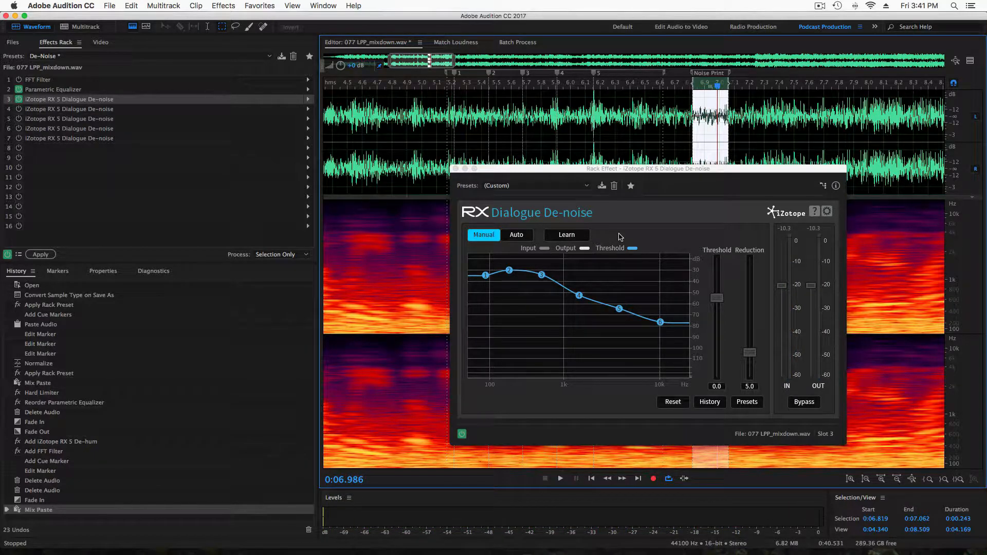
Step: Distort the threshold curve by lowering node 2 to -120 dB, node 3 to -90.6 dB and node 4, and raising node 5 to -30 dB
mouse_move(509, 270)
drag(509, 270, 509, 367)
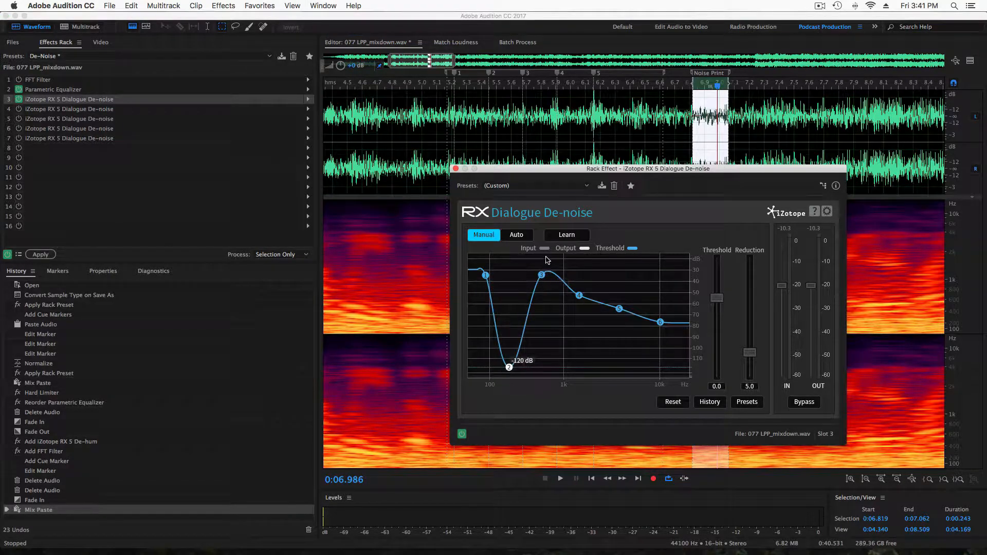
mouse_move(543, 275)
drag(543, 275, 541, 338)
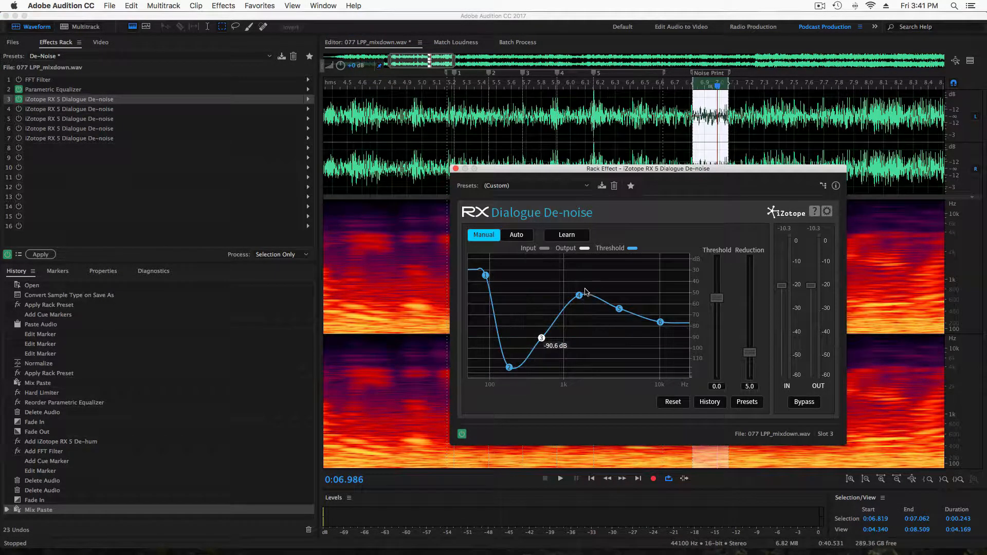
drag(579, 295, 580, 345)
drag(619, 309, 614, 225)
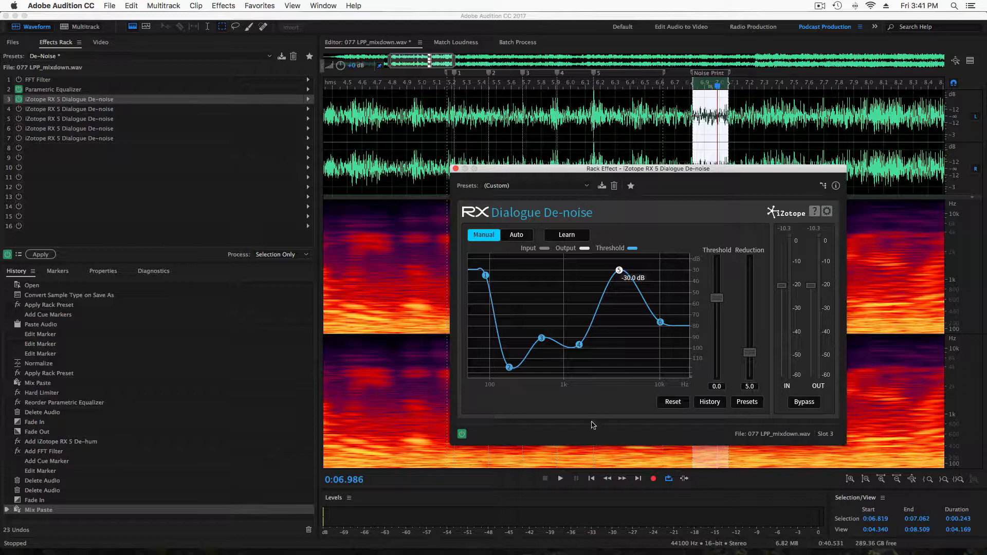
Step: Relearn the noise profile from the selected noise print, stop playback and clear the selection
click(578, 238)
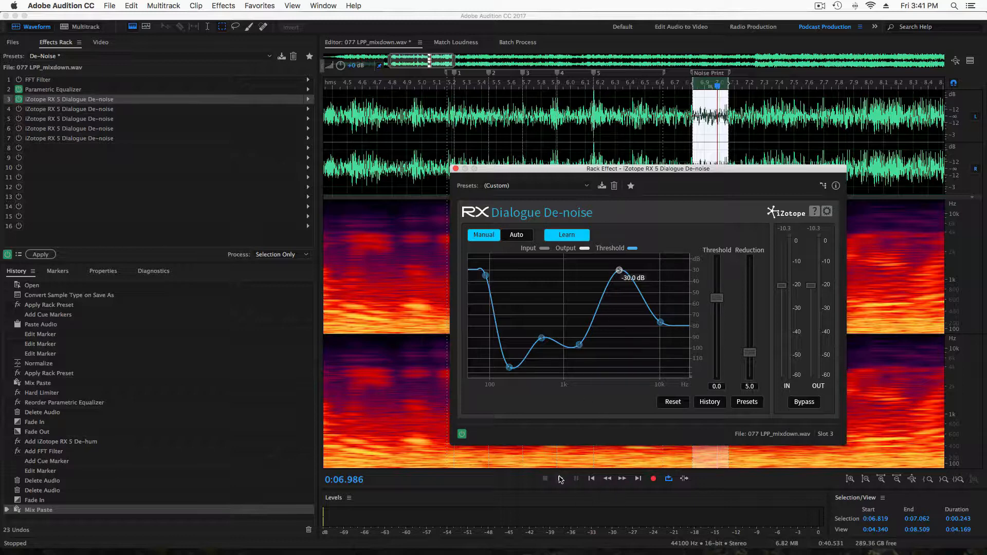
click(561, 479)
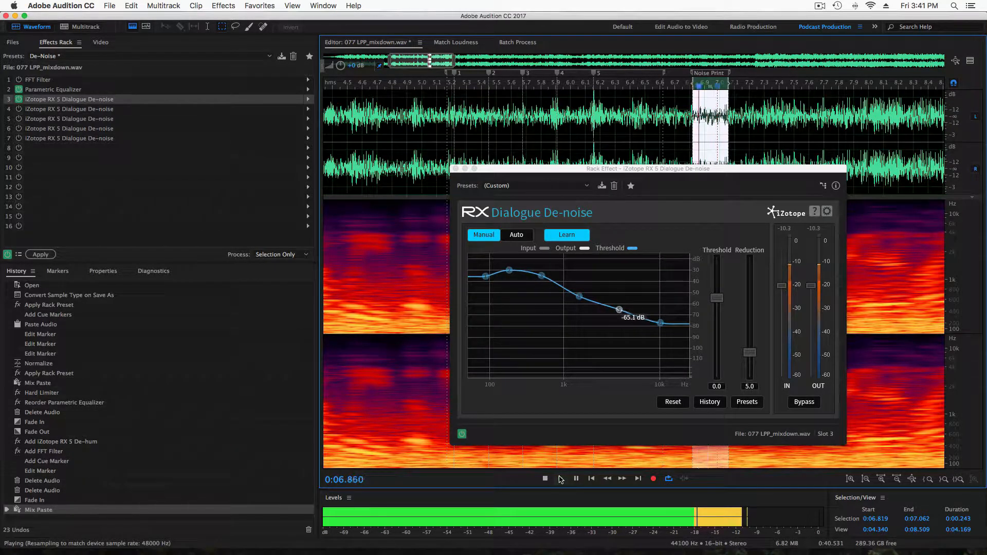
click(561, 479)
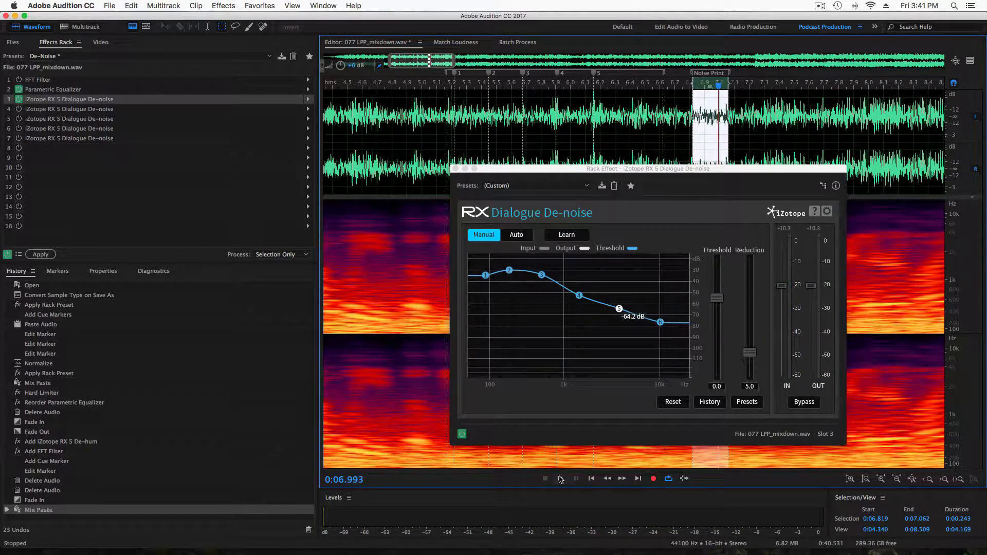
click(708, 100)
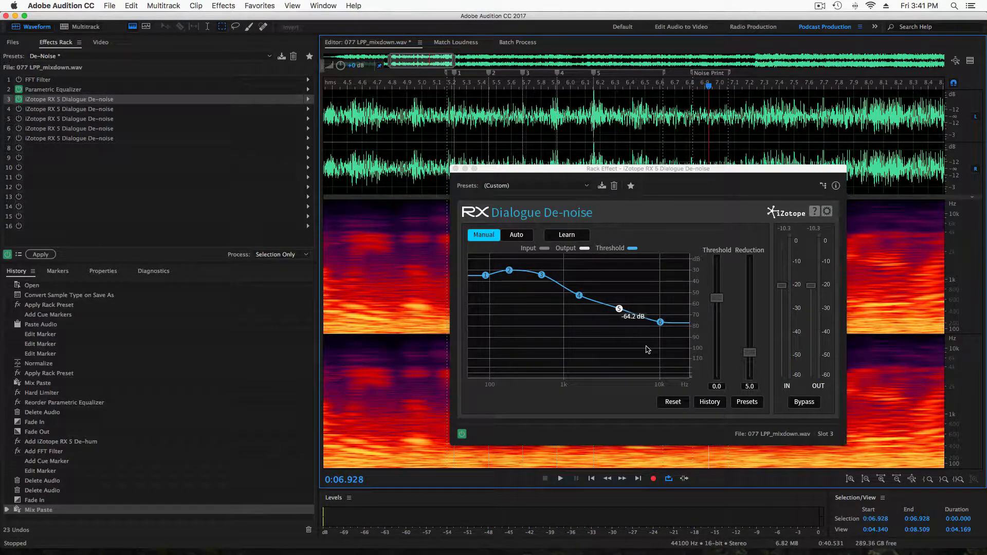
Step: Enable and open the Dialogue De-noise in slot 4, and select the Noise Print marker's range
click(18, 109)
double_click(61, 109)
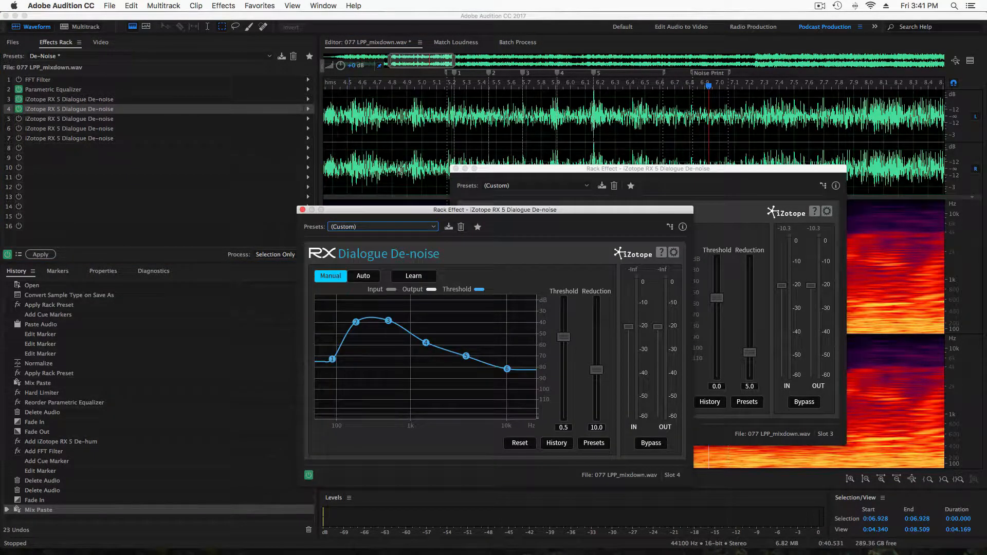
click(455, 169)
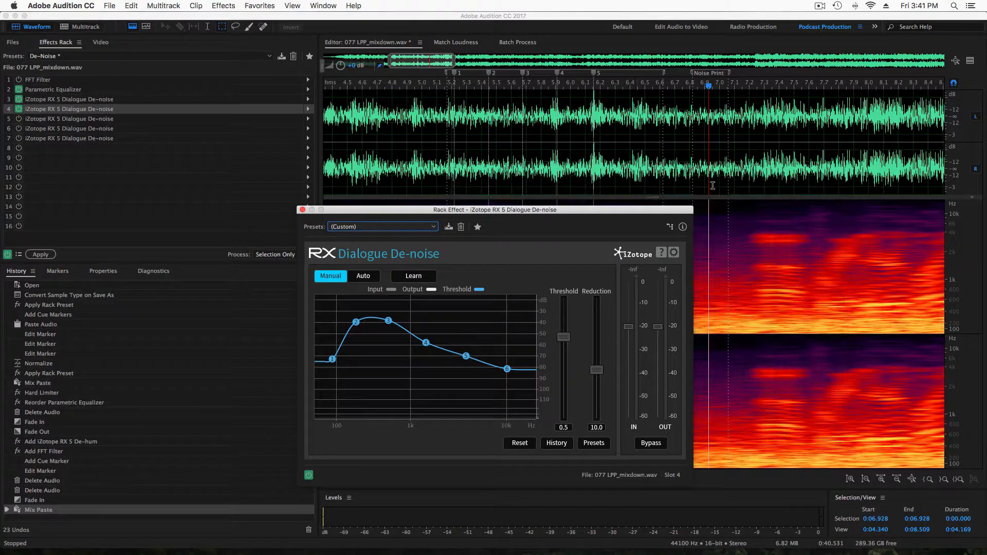
click(694, 74)
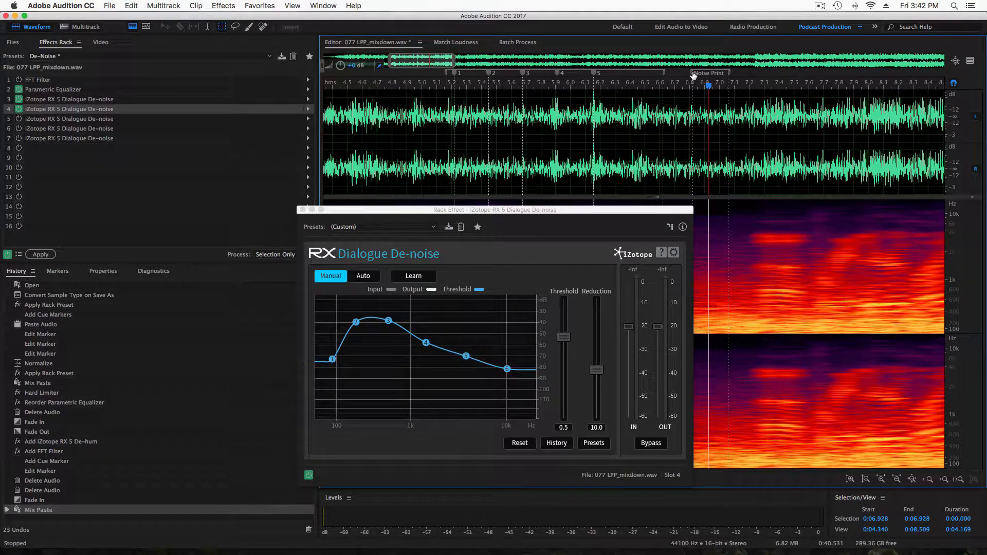
click(694, 74)
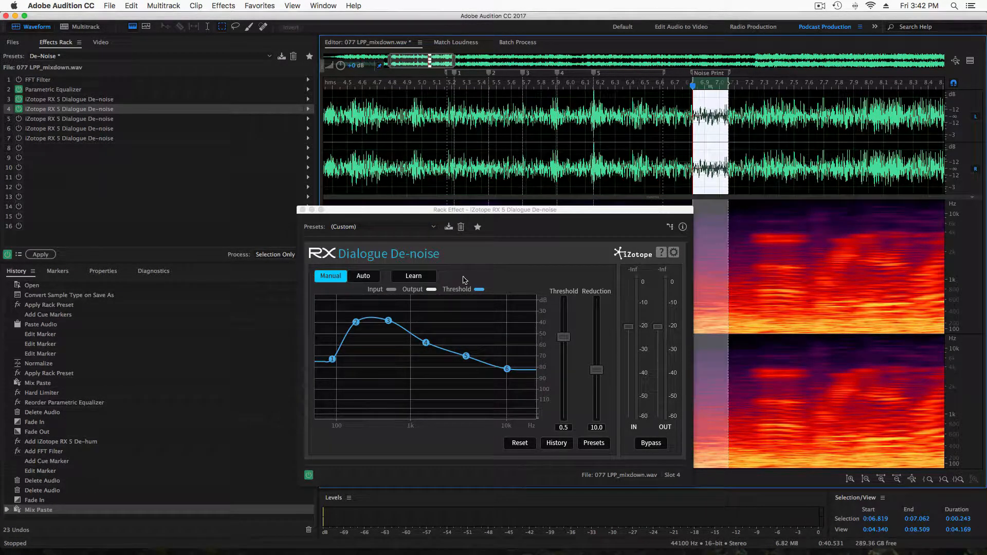
Step: Set the slot 4 reduction to 5.0 and learn its noise profile by playing the selected noise print
click(421, 281)
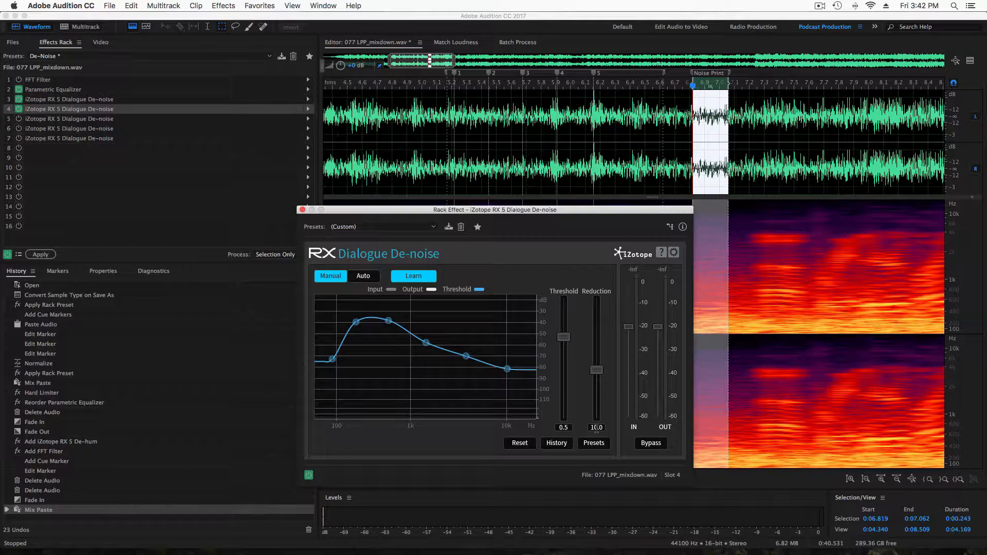
click(596, 428)
text(5)
key(Return)
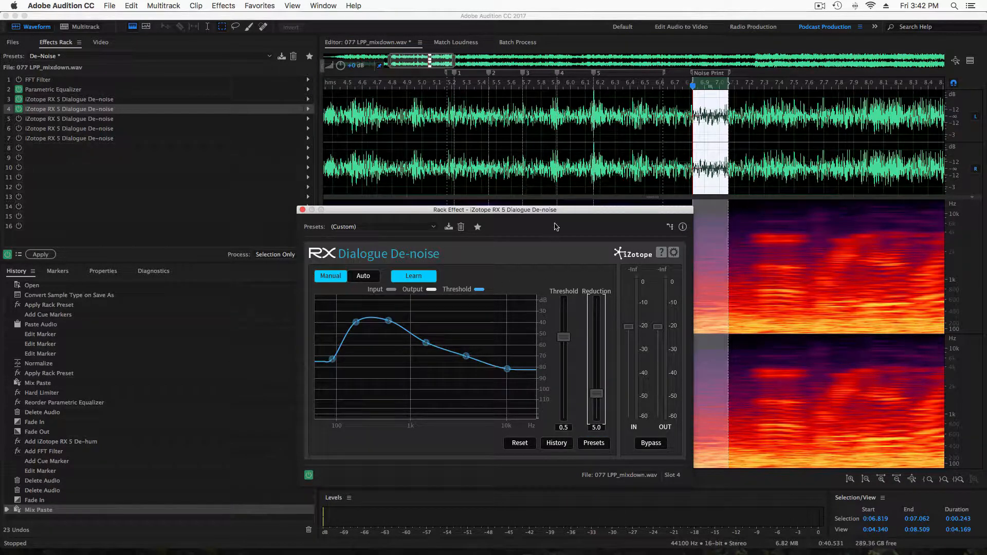
drag(553, 212, 505, 102)
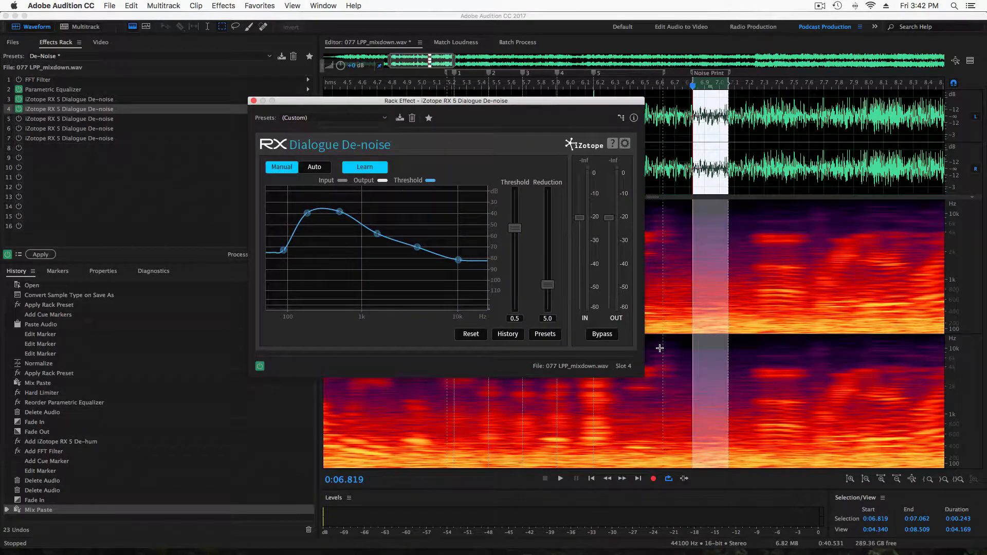
click(560, 478)
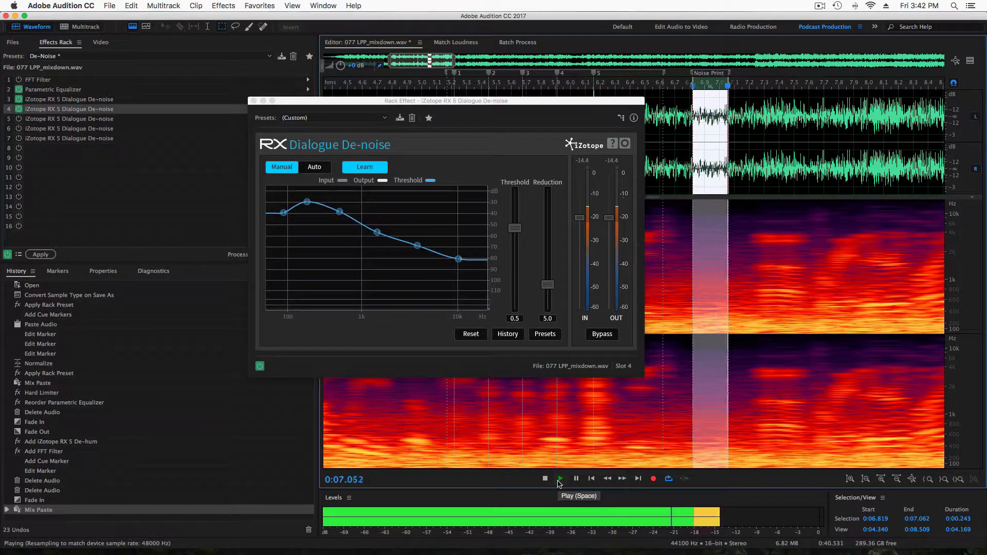
key(space)
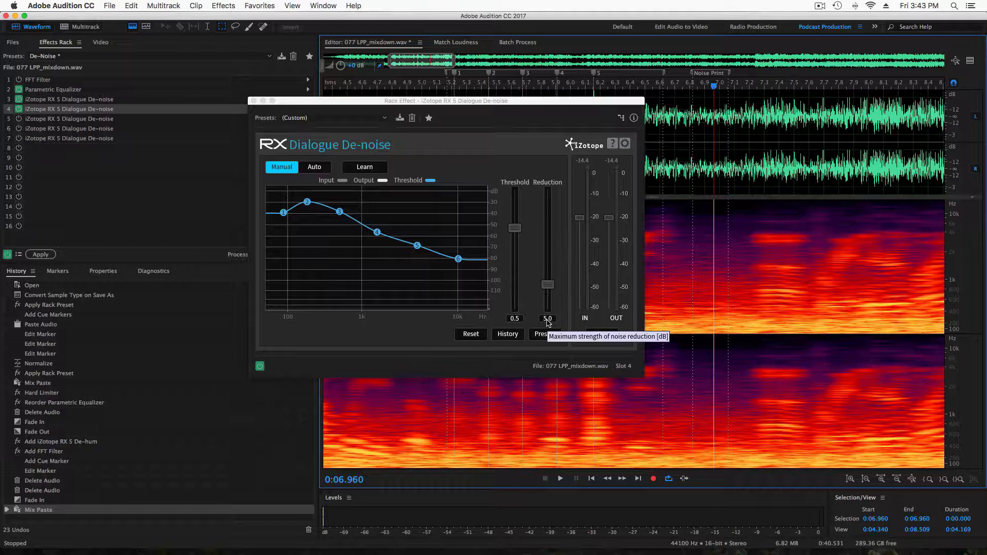
click(253, 102)
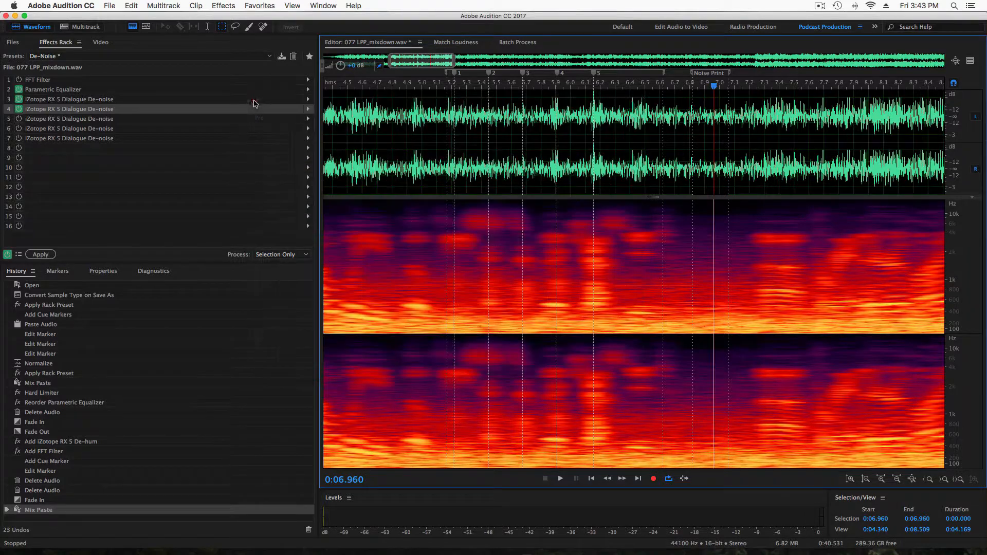
Step: Enable and open the Dialogue De-noise in slot 5, and reselect the Noise Print range
click(19, 118)
double_click(56, 119)
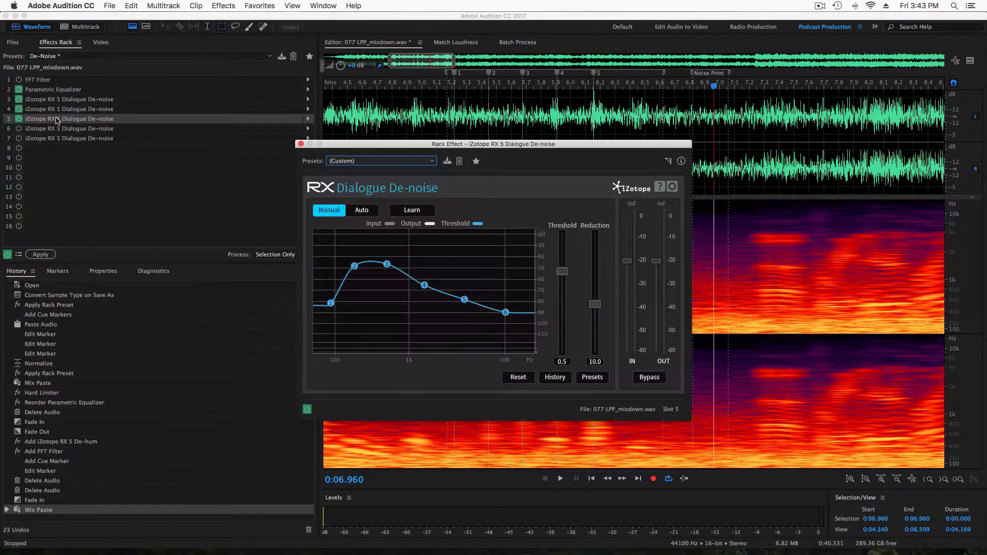
double_click(729, 75)
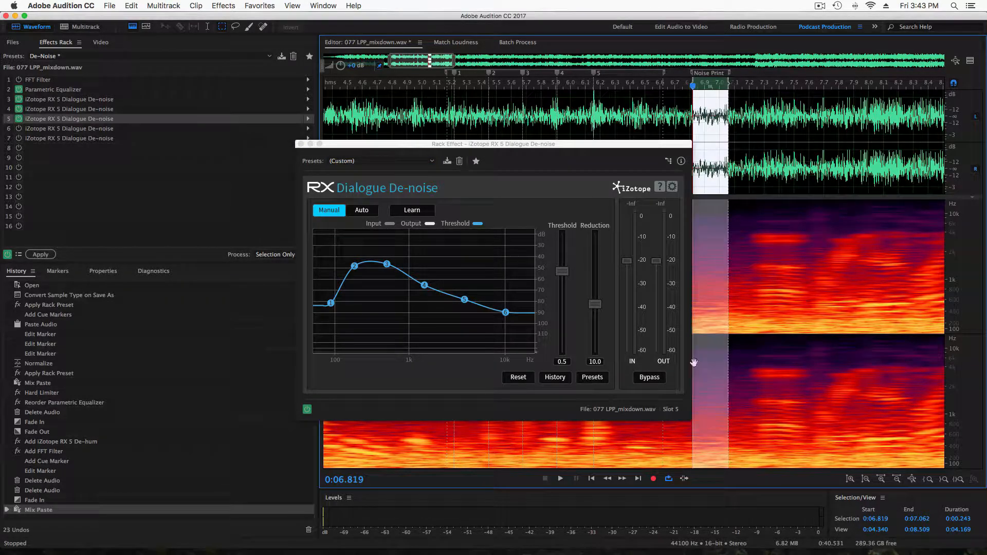
Step: Set the slot 5 reduction to 5.0, learn its noise profile from the noise print and close the effect
click(595, 361)
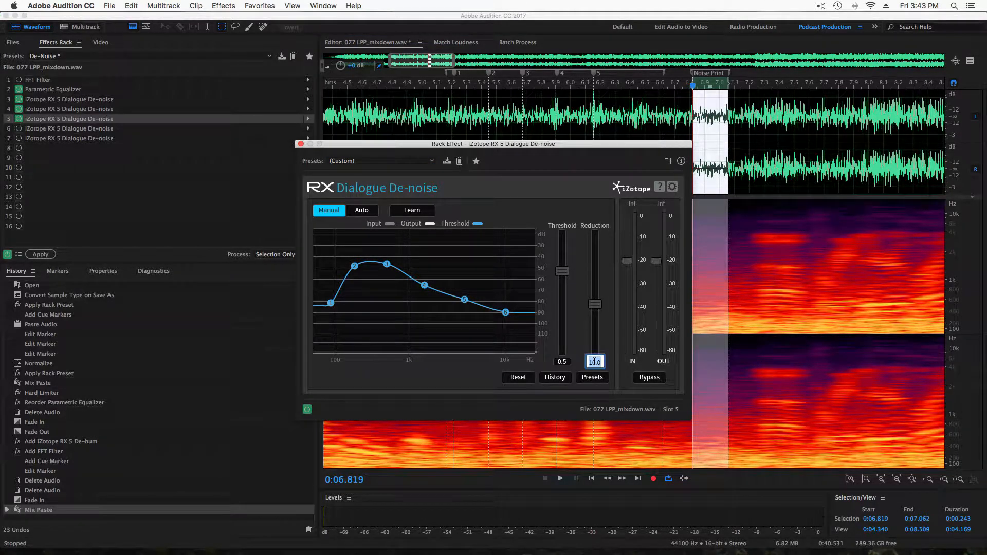
text(5)
key(Return)
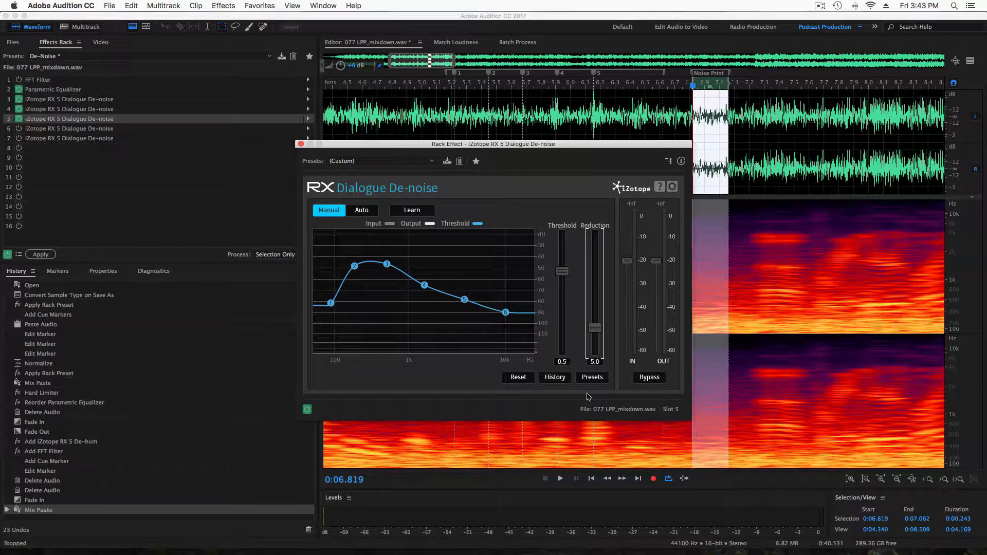
click(411, 211)
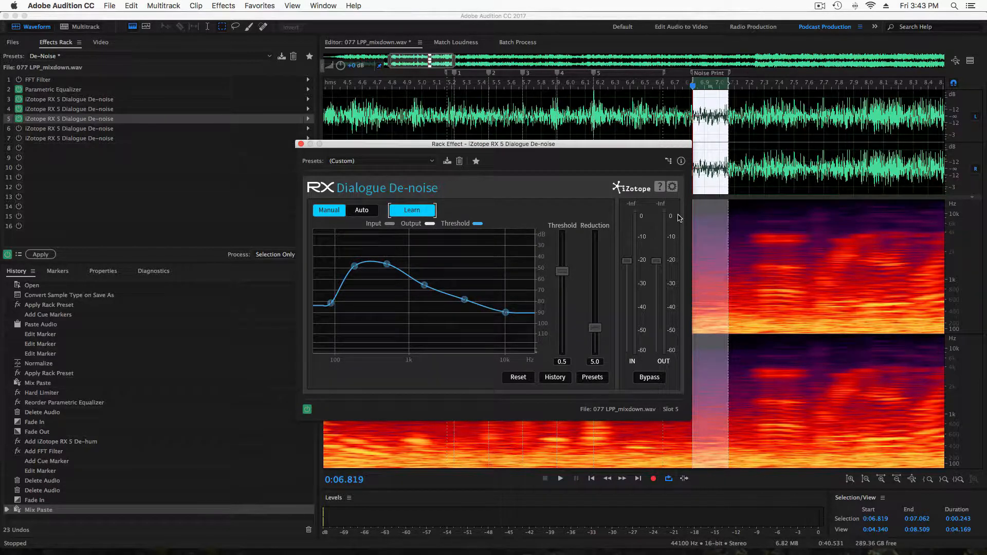
key(space)
key(space)
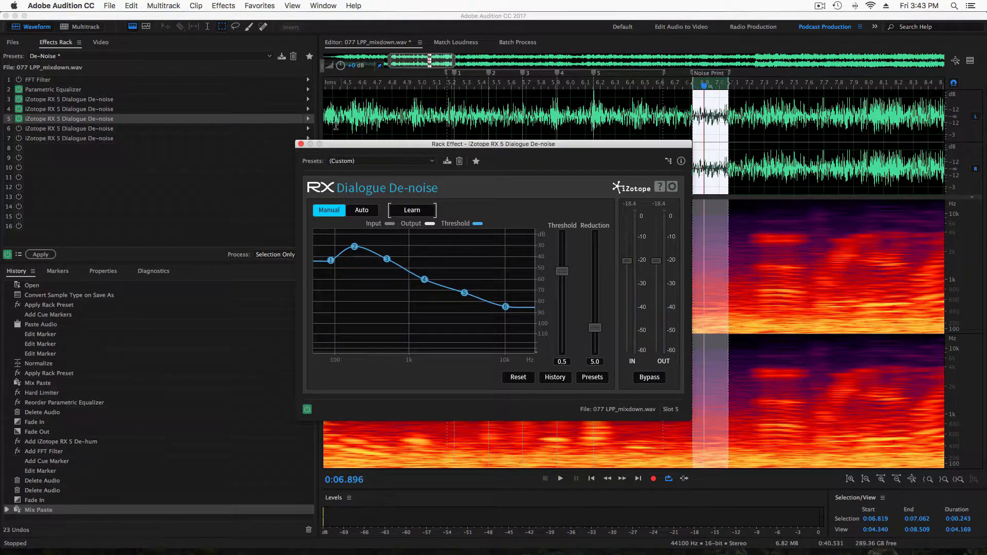
click(300, 145)
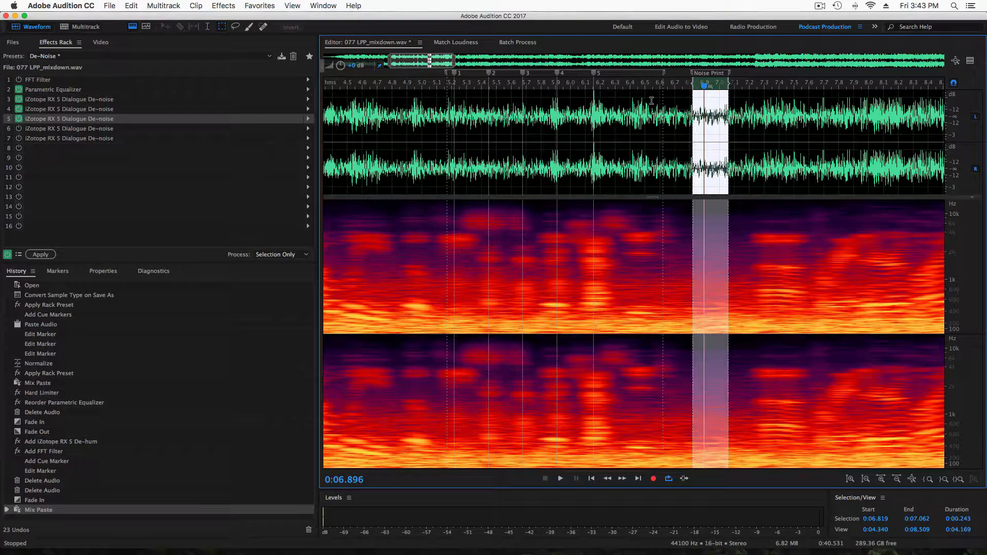
Step: Clear the noise print selection and show the rack's input, output and mix controls
click(696, 124)
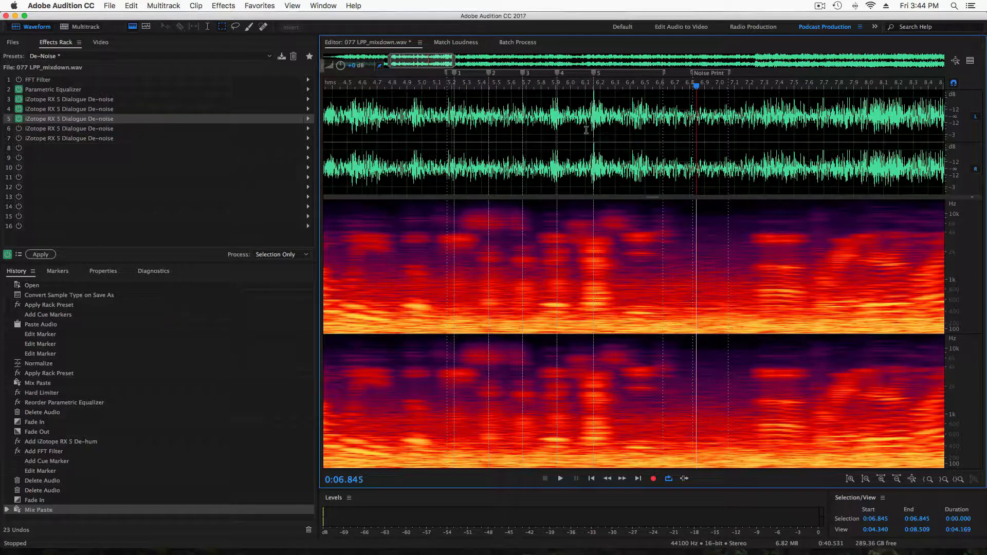
scroll(582, 135, down, 2)
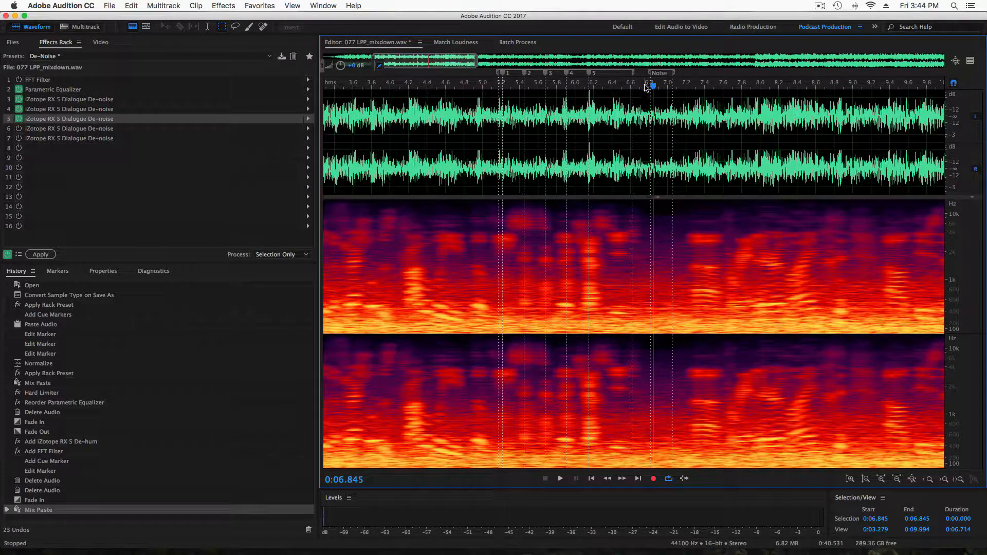
click(19, 255)
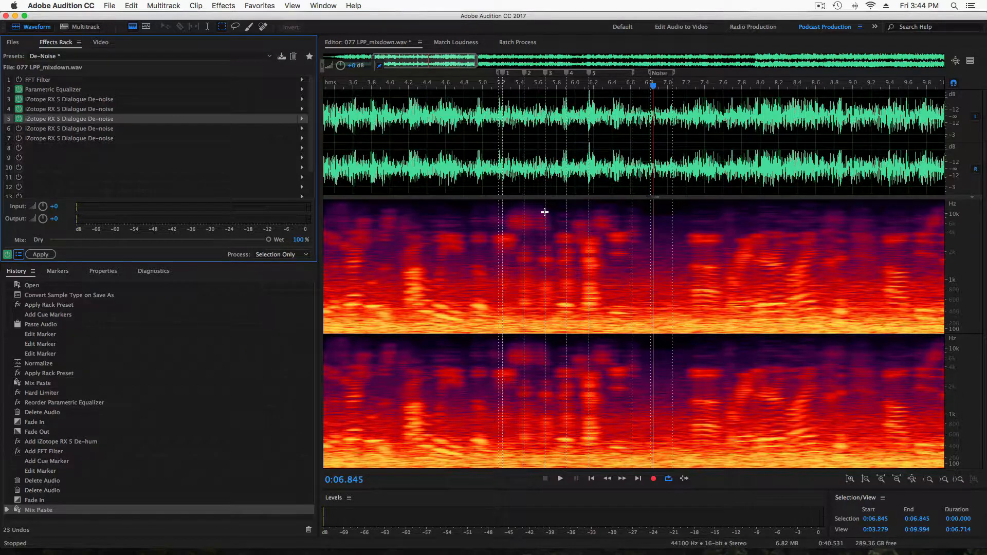
Step: Play the recording while varying the rack's dry/wet mix, leaving it at 100% wet
key(space)
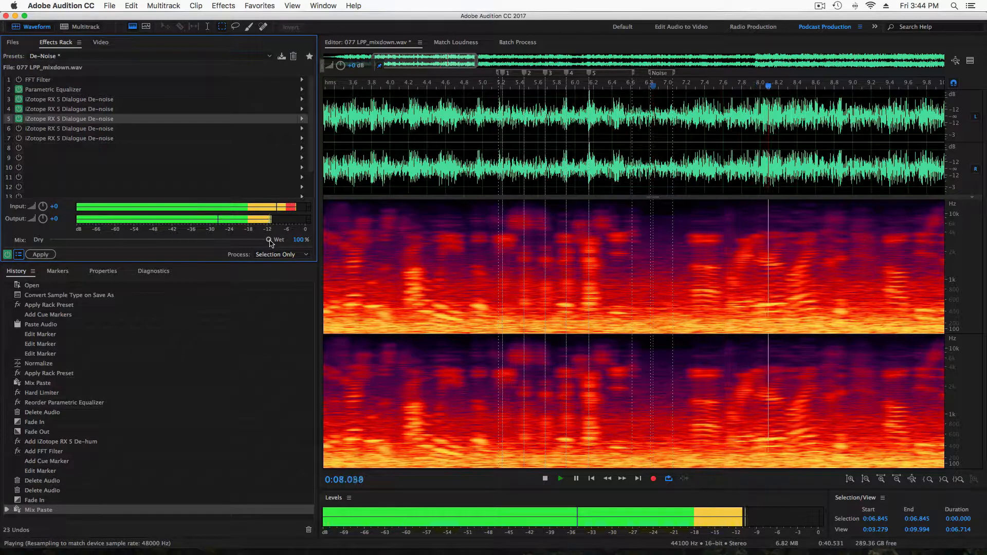
mouse_move(269, 242)
mouse_down()
mouse_move(34, 246)
mouse_move(273, 246)
mouse_up()
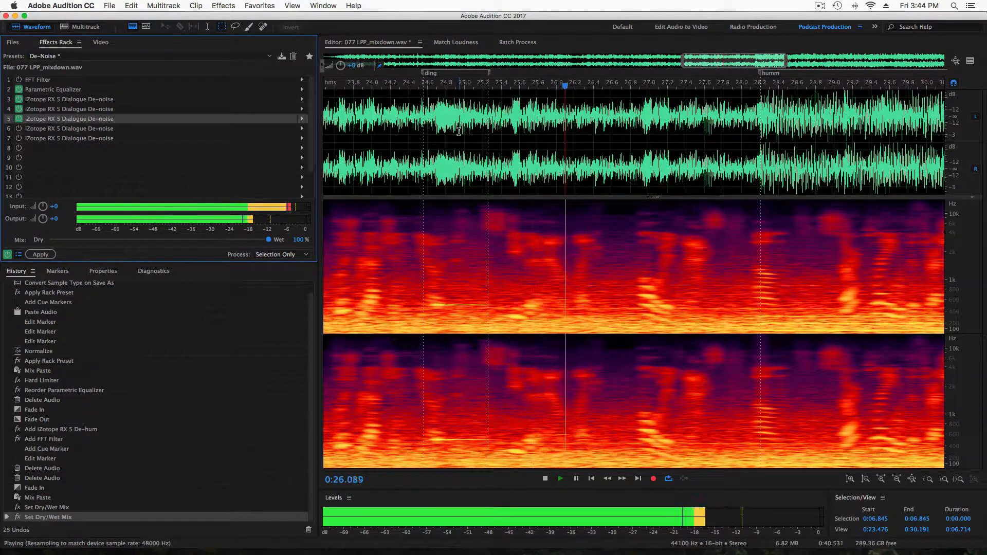
key(space)
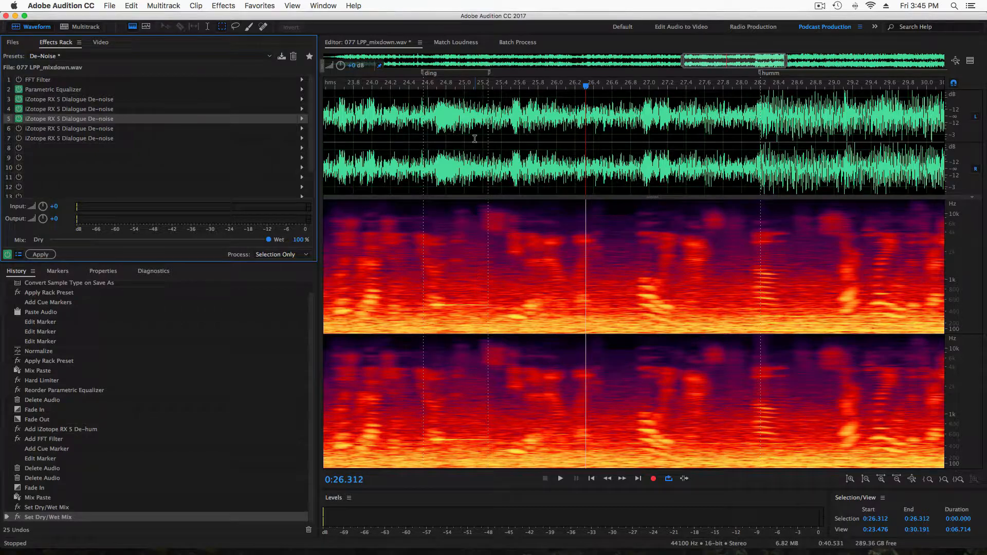
Step: Play from 0:06.896 and compare unprocessed and processed sound by bypassing and re-enabling the whole effects rack
scroll(379, 154, down, 5)
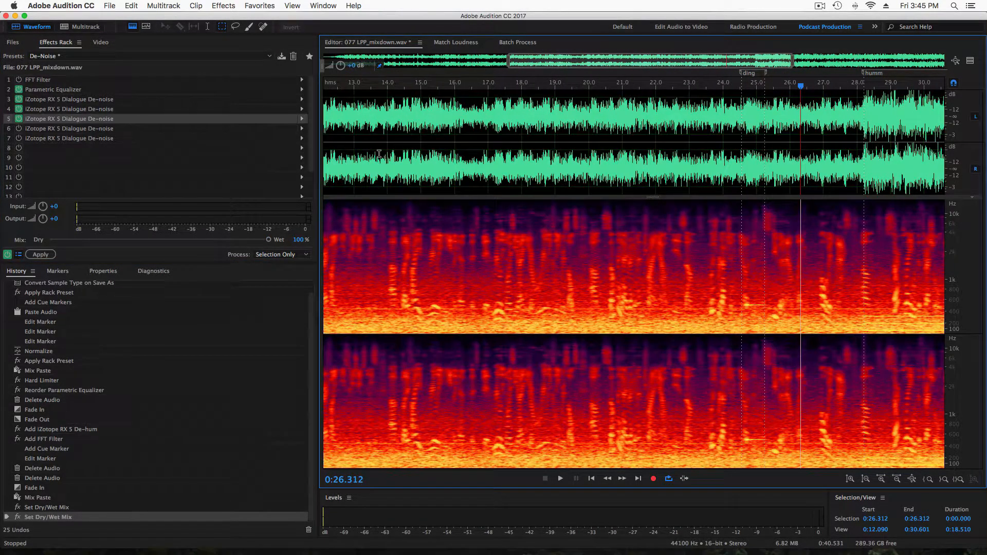
scroll(379, 154, left, 5)
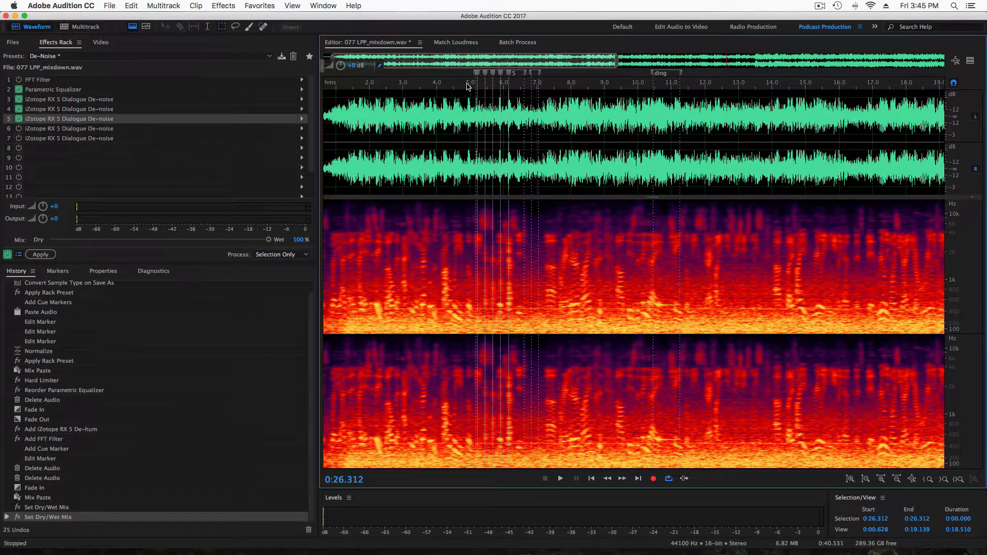
click(534, 84)
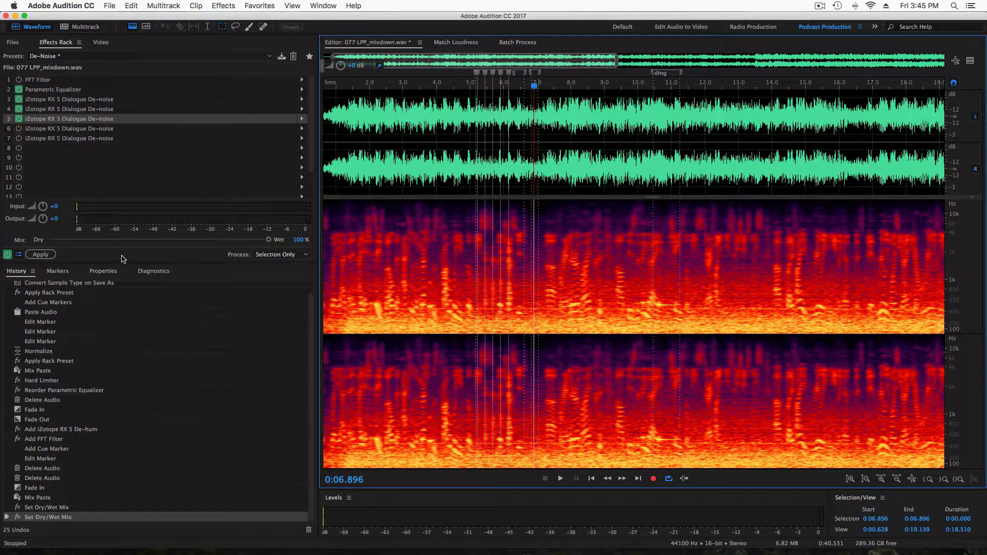
key(space)
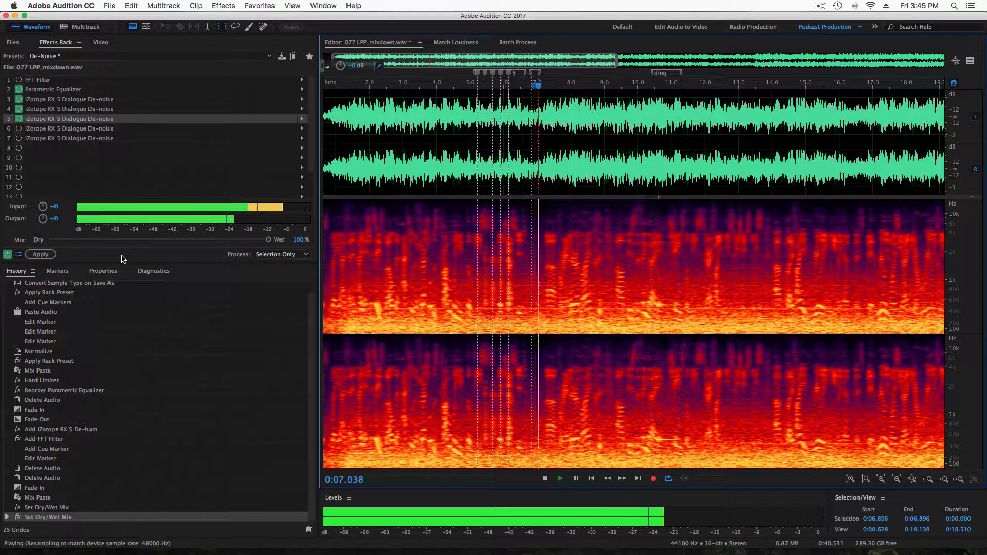
click(7, 255)
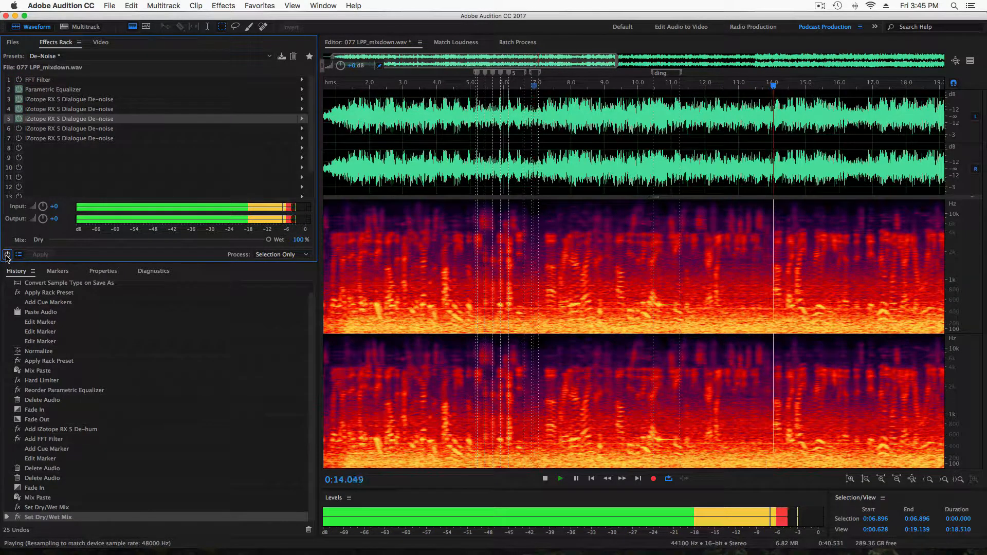
click(8, 255)
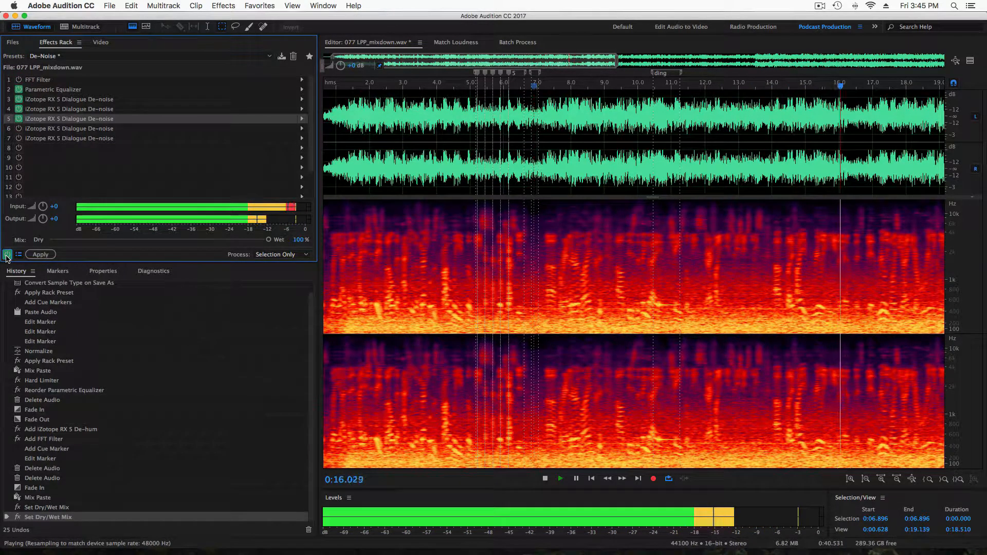
key(space)
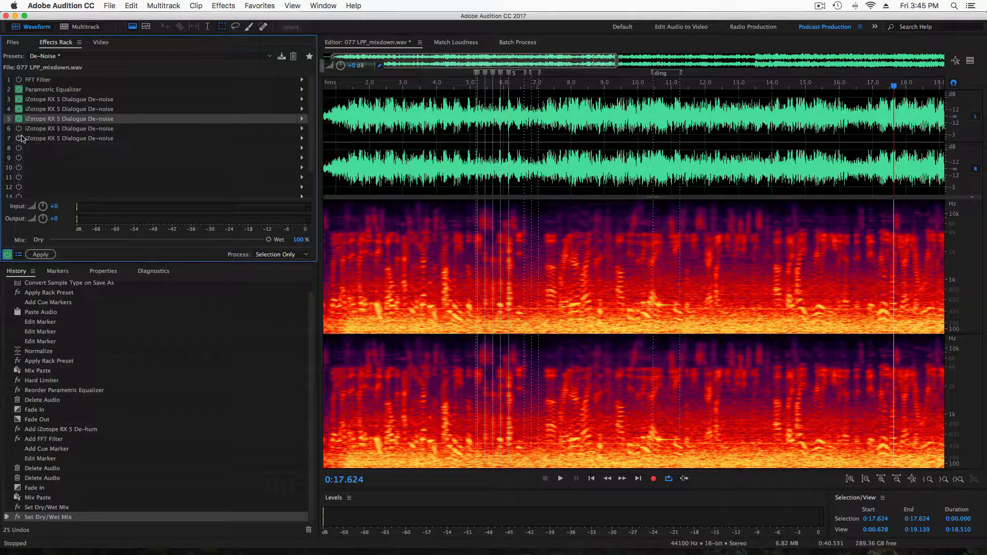
Step: Enable the Dialogue De-noise in slot 6, select the Noise Print range and open the effect
click(18, 128)
click(855, 140)
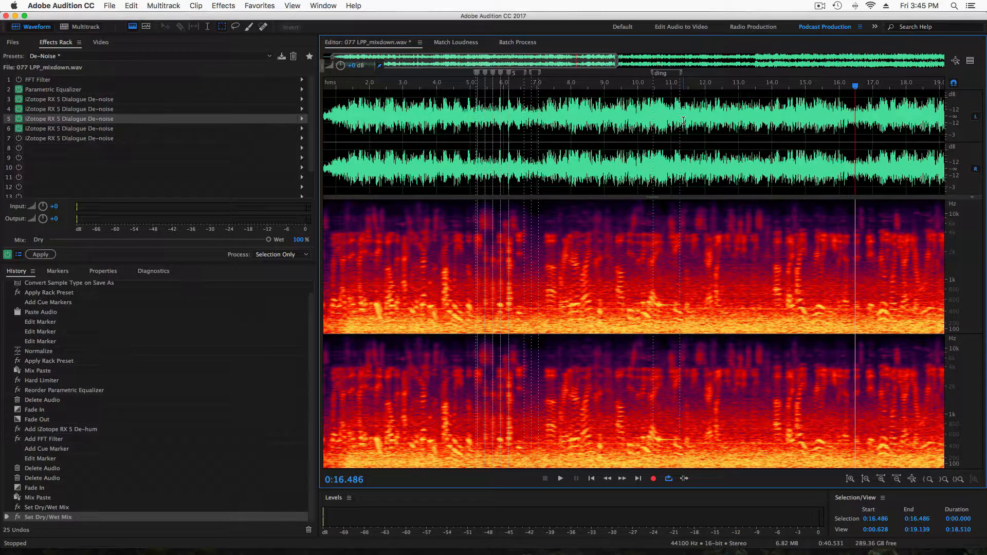
click(539, 76)
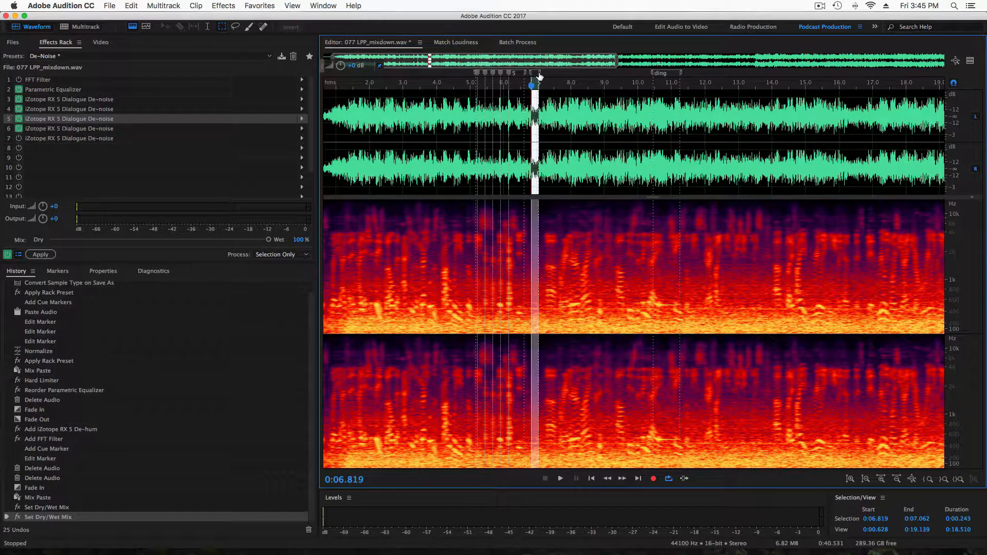
double_click(140, 129)
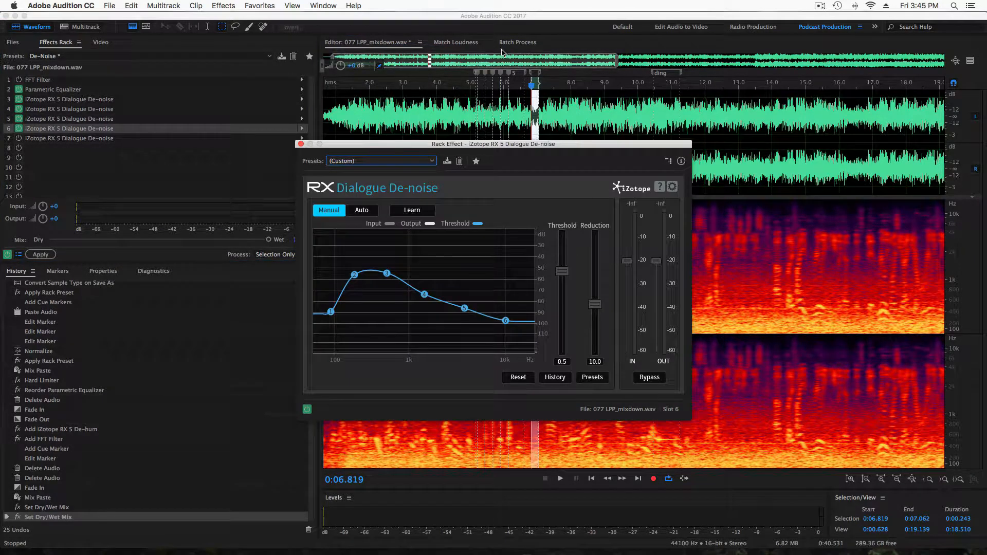
Step: Set the slot 6 Dialogue De-noise reduction to 5, learn the noise profile from the Noise Print range, and close the effect
scroll(530, 116, up, 5)
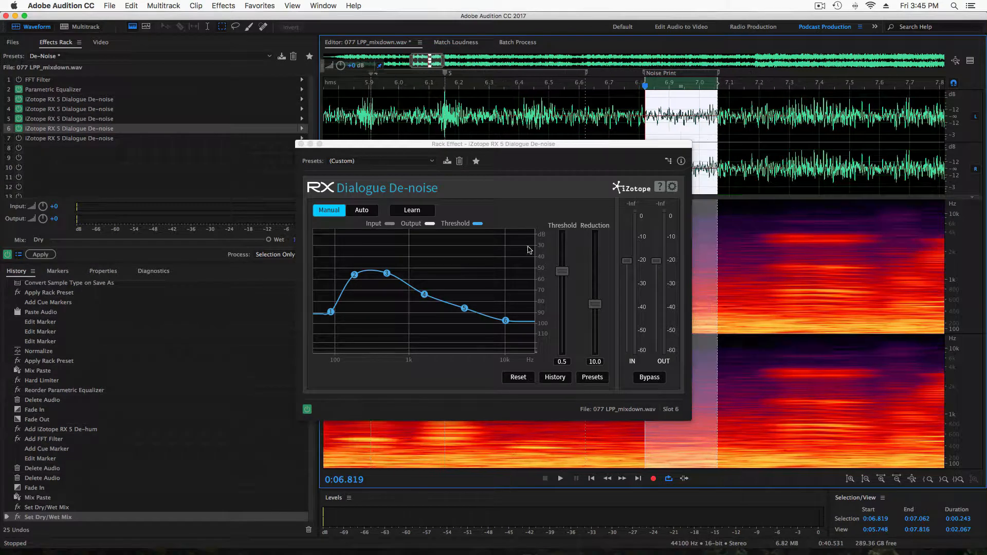
click(595, 362)
text(5)
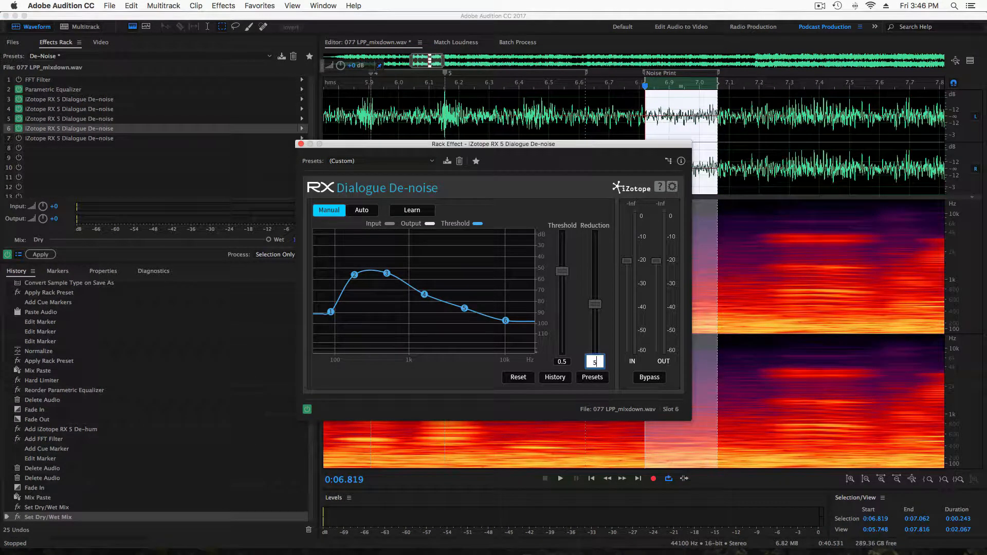
key(Return)
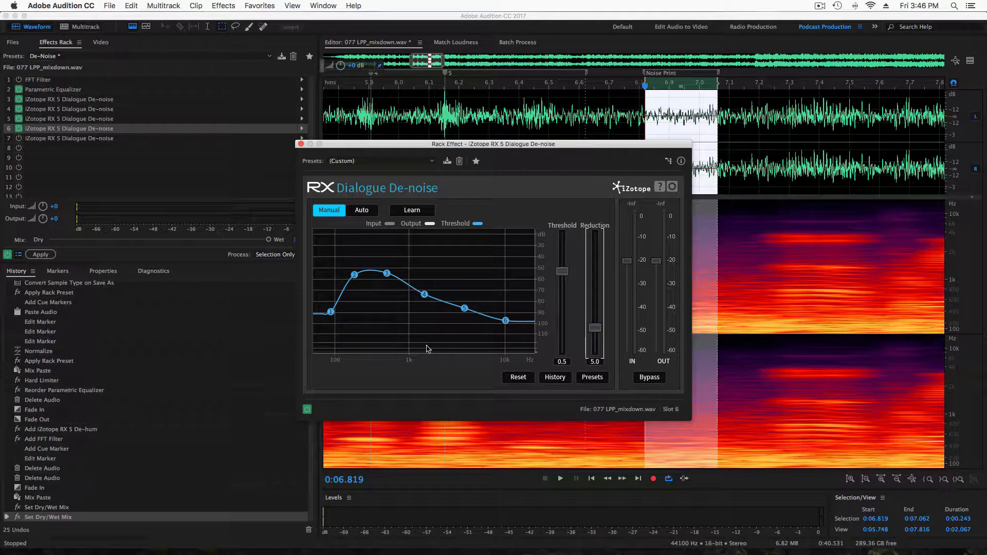
click(423, 216)
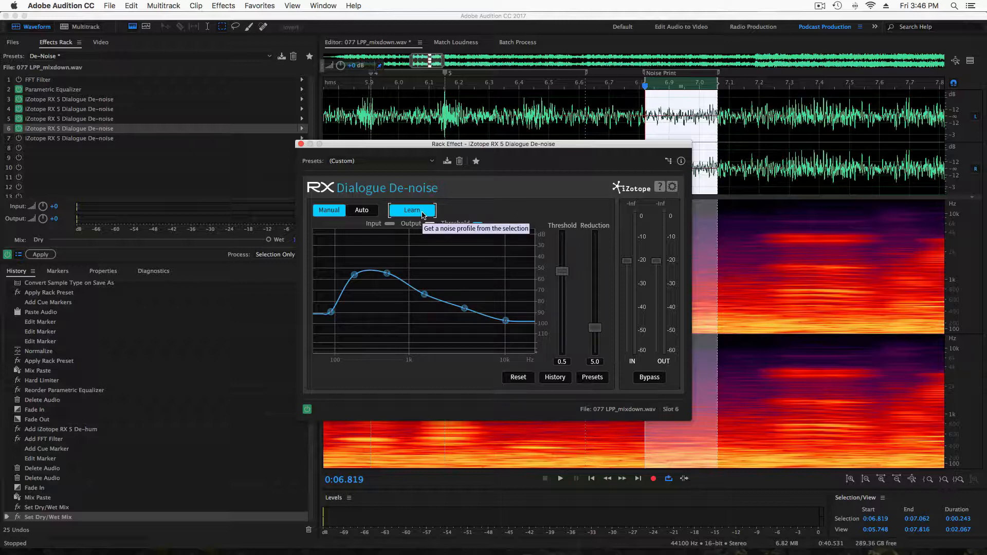
key(space)
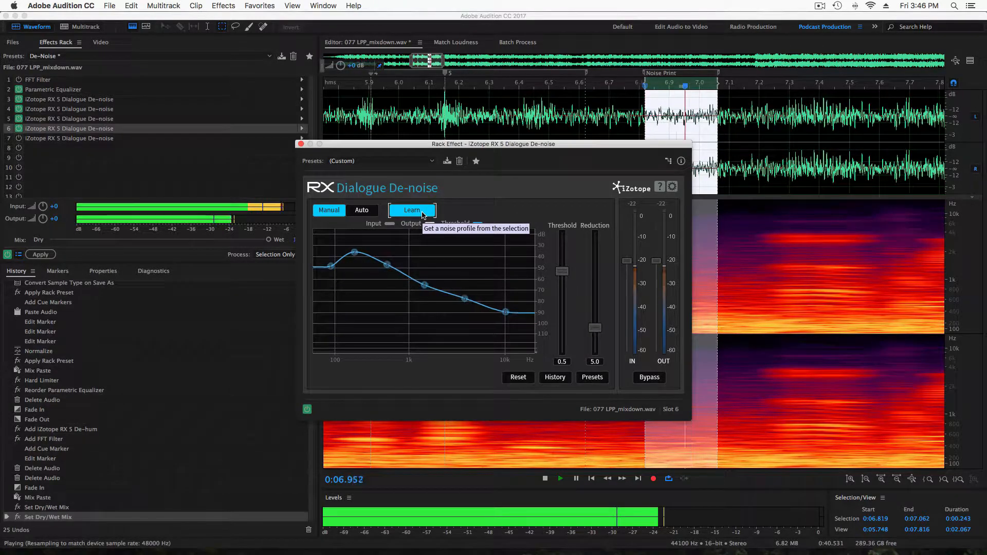
key(space)
click(505, 101)
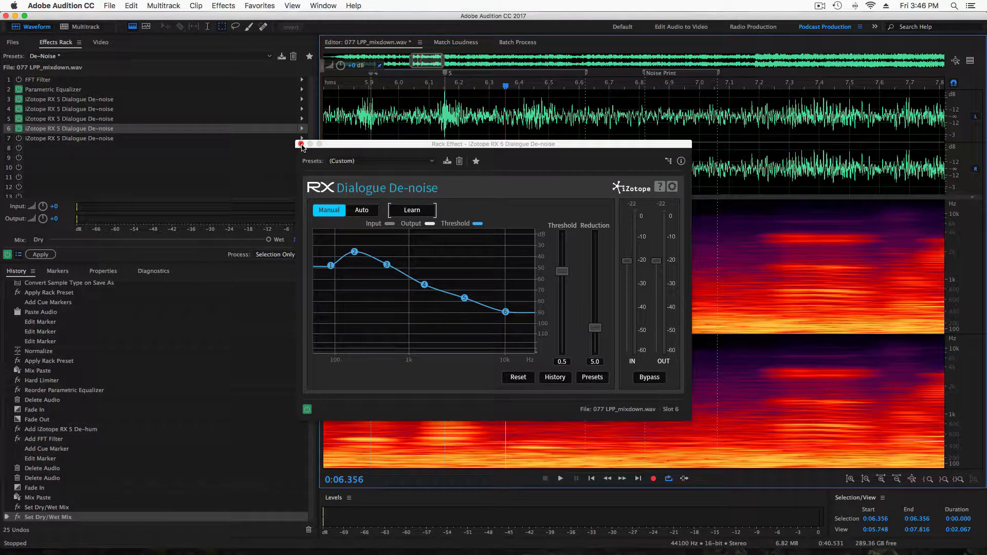
click(301, 143)
Step: Play the recording from 0:06.399 through the rack with the slot 6 Dialogue De-noise active
scroll(540, 120, down, 4)
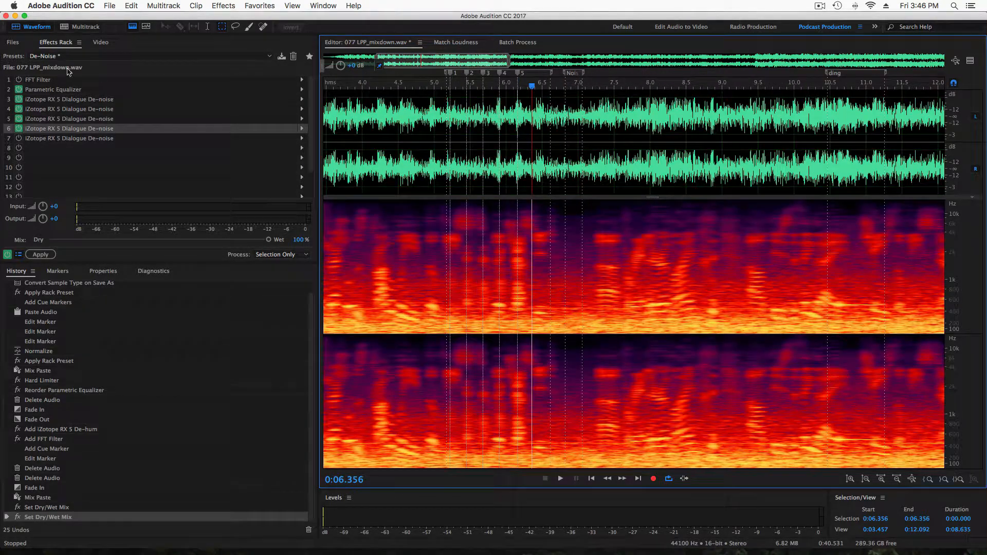
click(17, 88)
click(535, 108)
key(space)
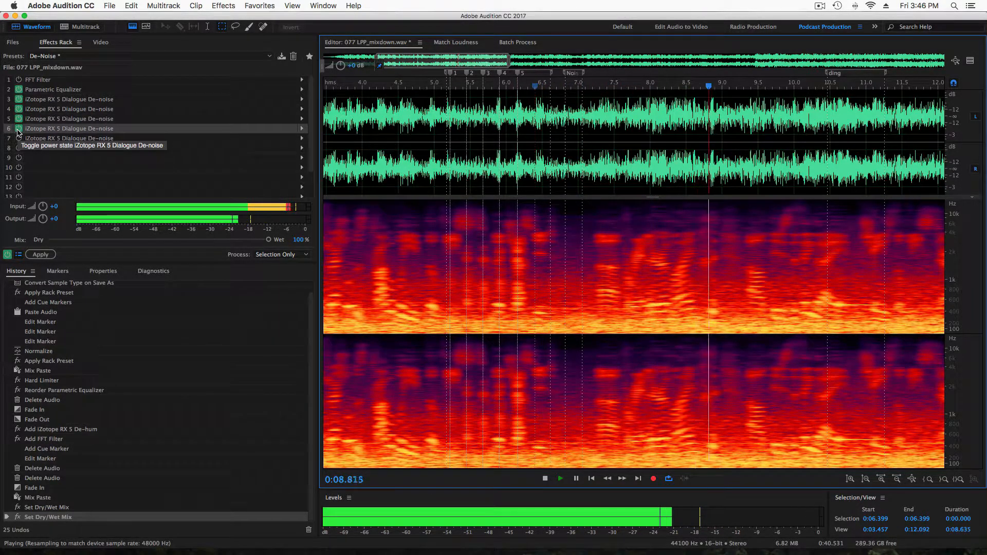
key(space)
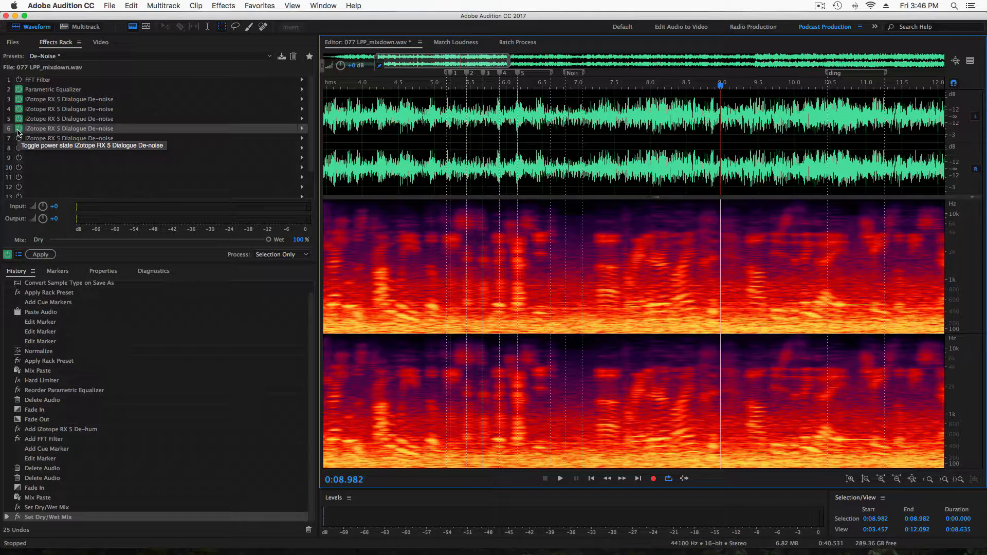
Step: Compare the sound without and with the slot 6 Dialogue De-noise by toggling it during playback from 0:08.982
click(18, 129)
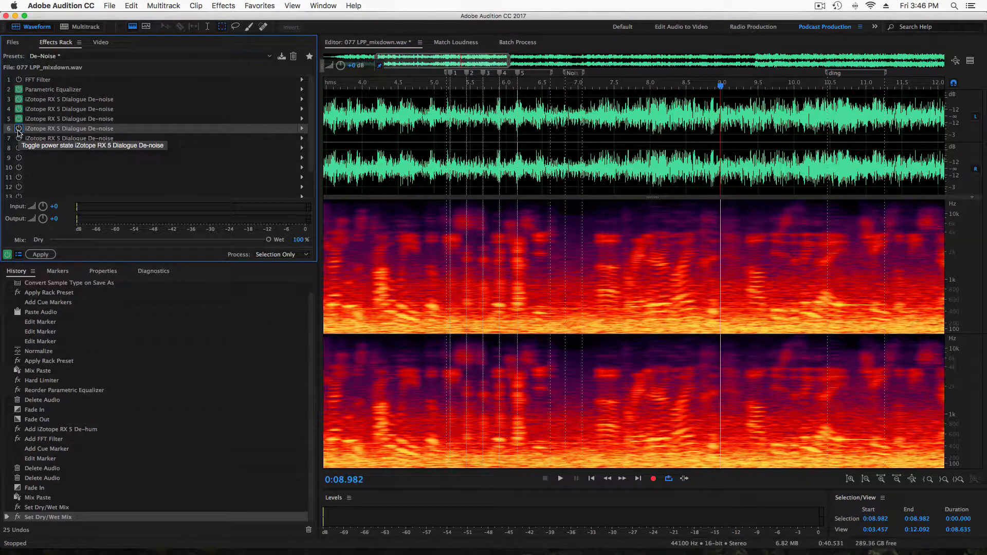
key(space)
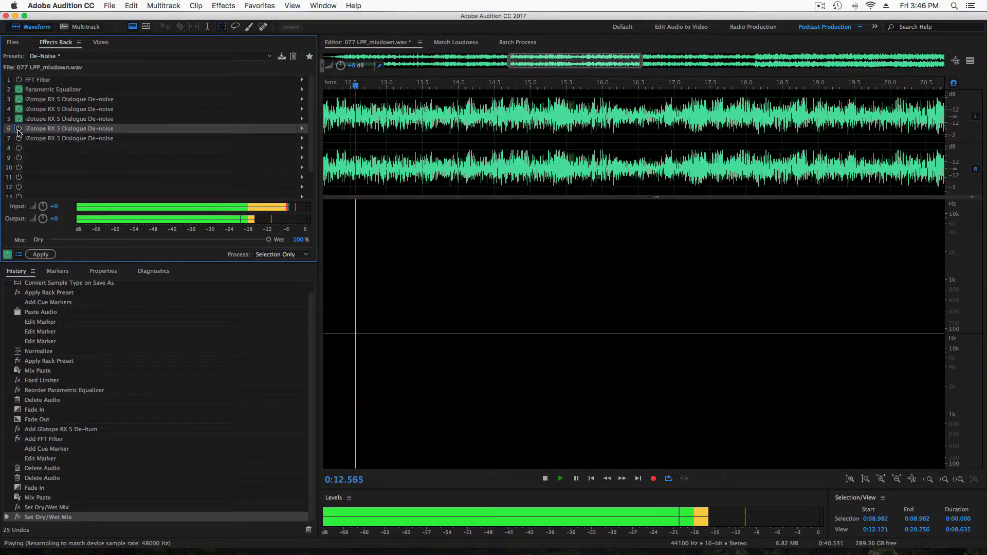
click(18, 132)
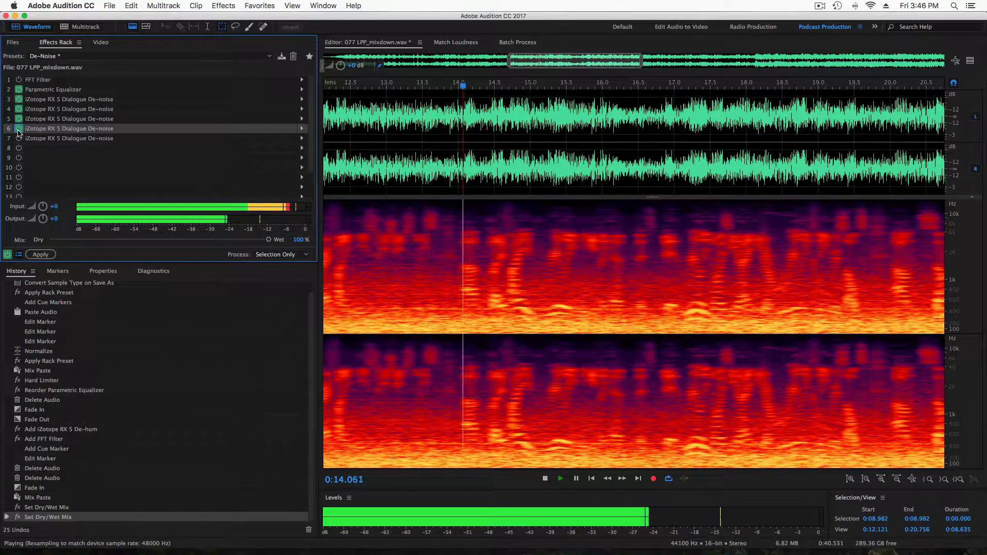
click(18, 132)
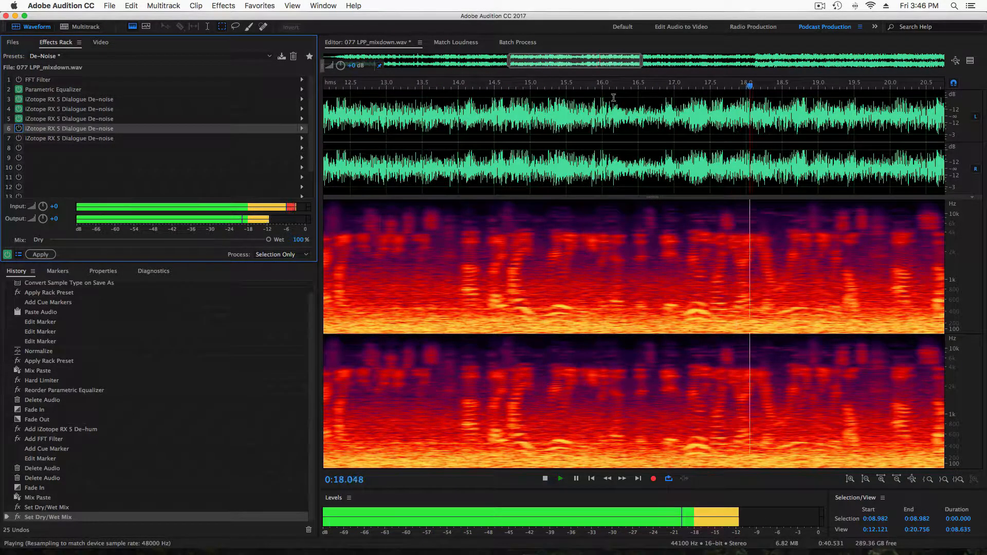
key(space)
Step: Enable the Dialogue De-noise effects in slots 6 and 7 of the rack
scroll(552, 145, down, 4)
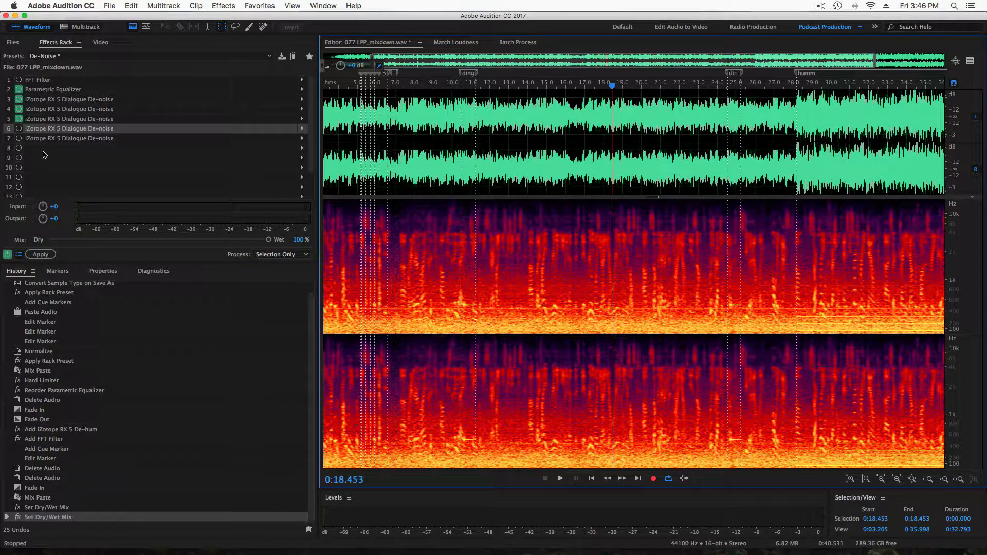
click(19, 130)
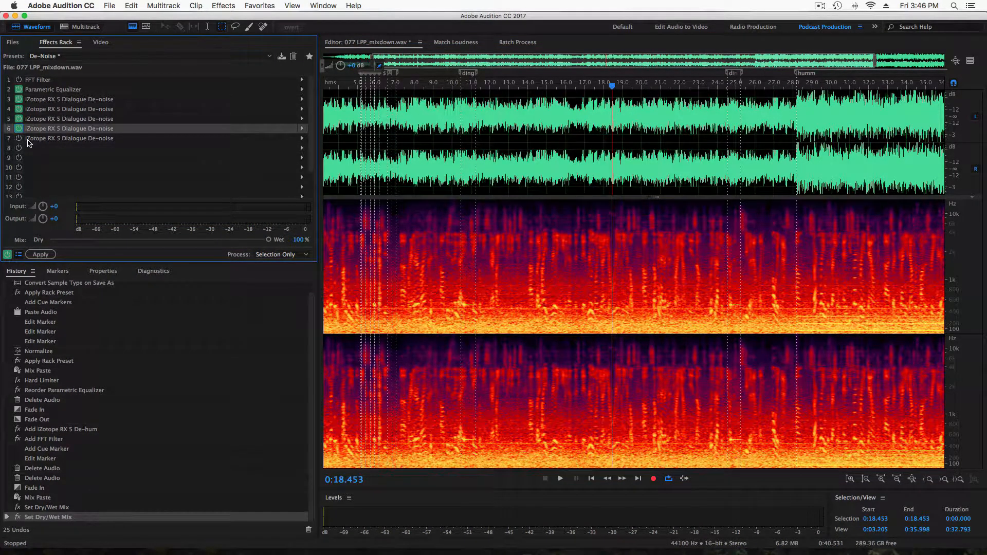
click(16, 140)
Step: Select the Noise Print range and open the Dialogue De-noise in slot 7
scroll(387, 91, up, 6)
scroll(386, 91, left, 1)
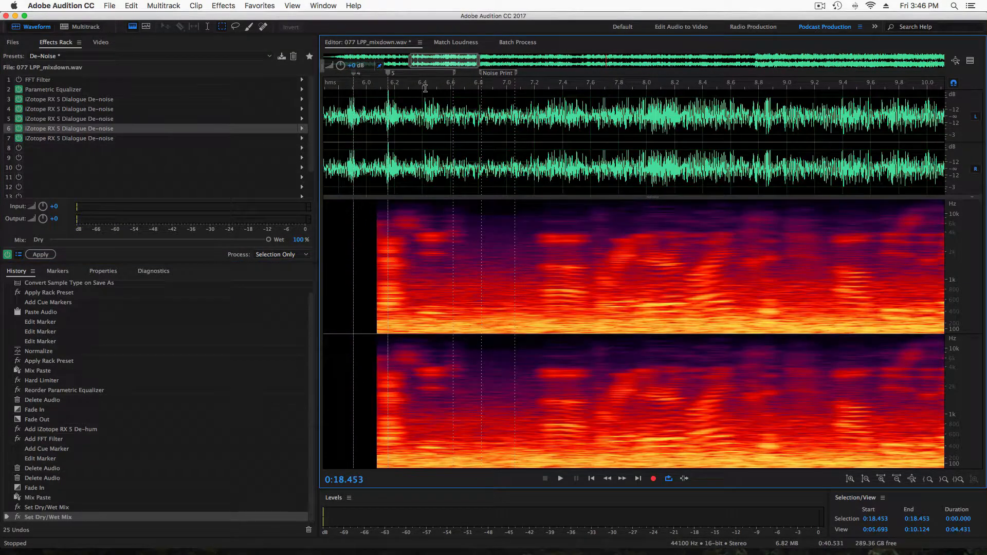
double_click(514, 73)
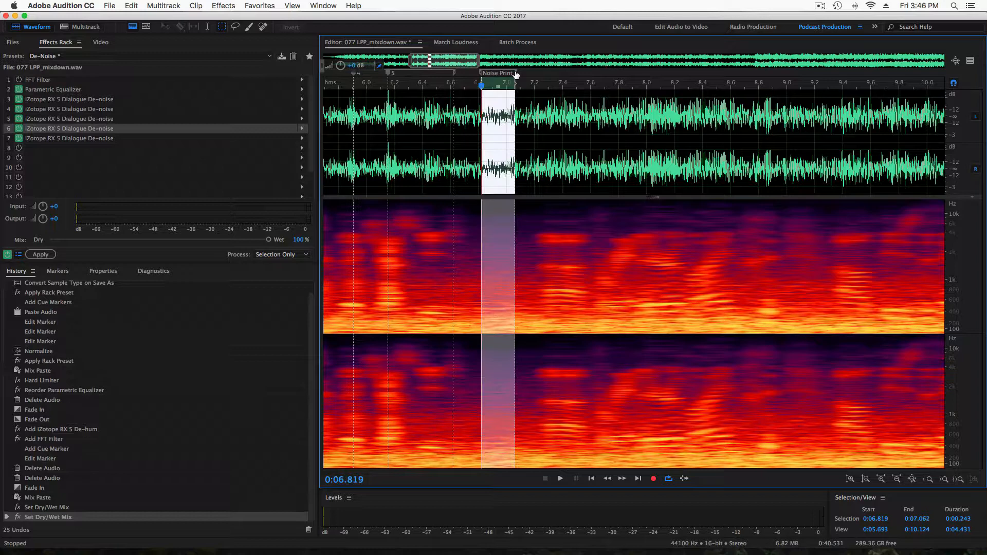
click(100, 139)
double_click(99, 139)
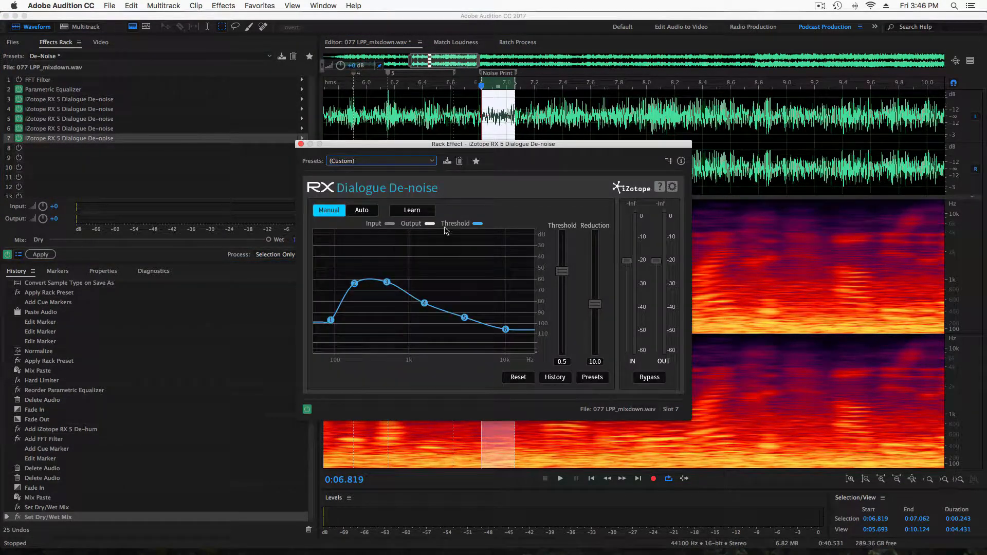
Step: Set the slot 7 effect's reduction to 5, learn its noise profile from the Noise Print range, and close it
click(426, 210)
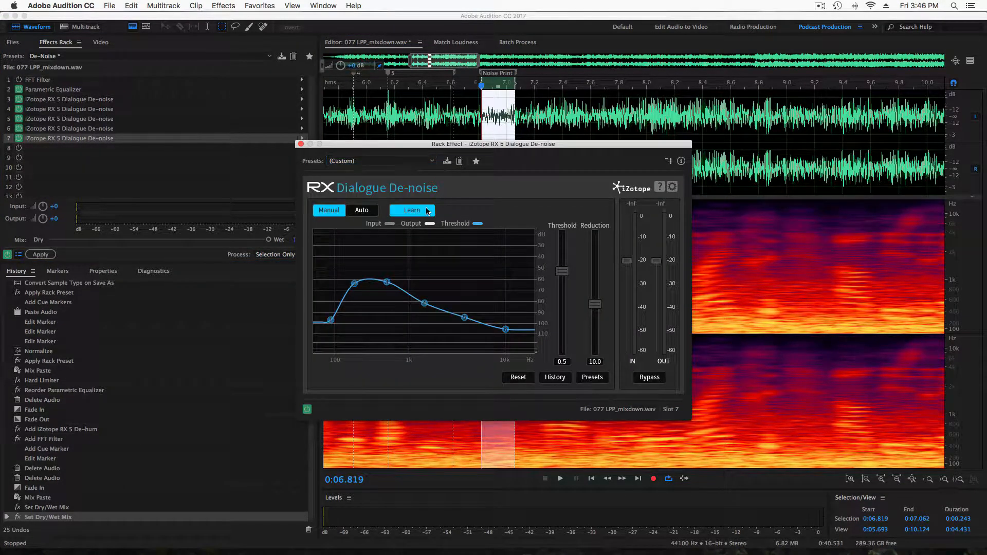
click(595, 362)
text(5)
key(Return)
key(space)
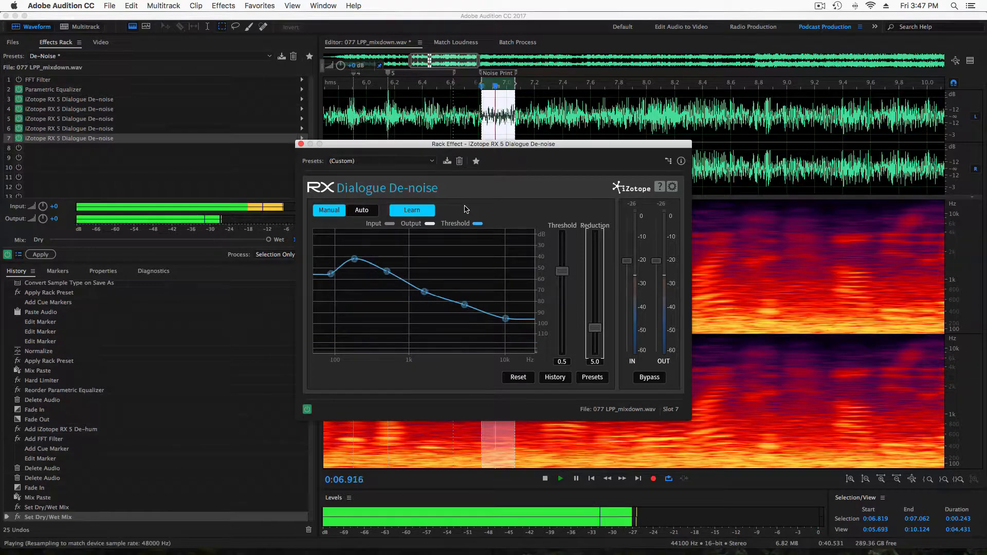
key(space)
click(422, 119)
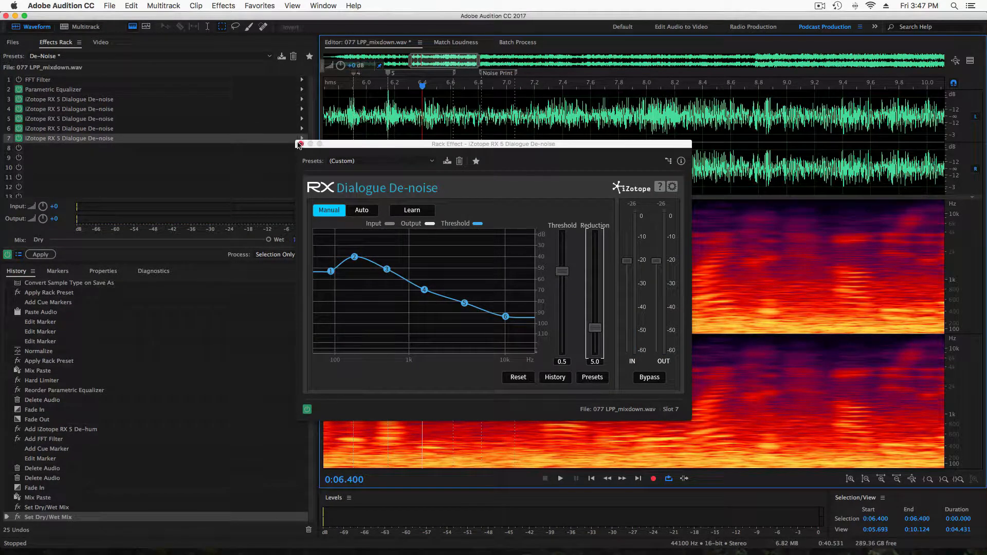
click(302, 149)
click(301, 144)
Step: Select the audio from 0:06.819 to 0:10.386 and bypass the Parametric Equalizer and all five Dialogue De-noise effects
scroll(406, 128, down, 3)
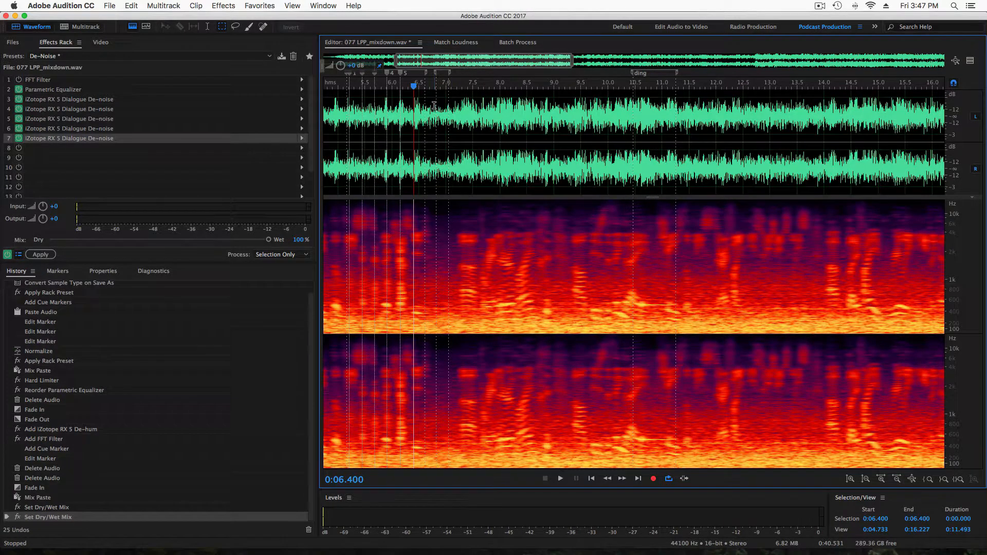
drag(436, 106, 628, 186)
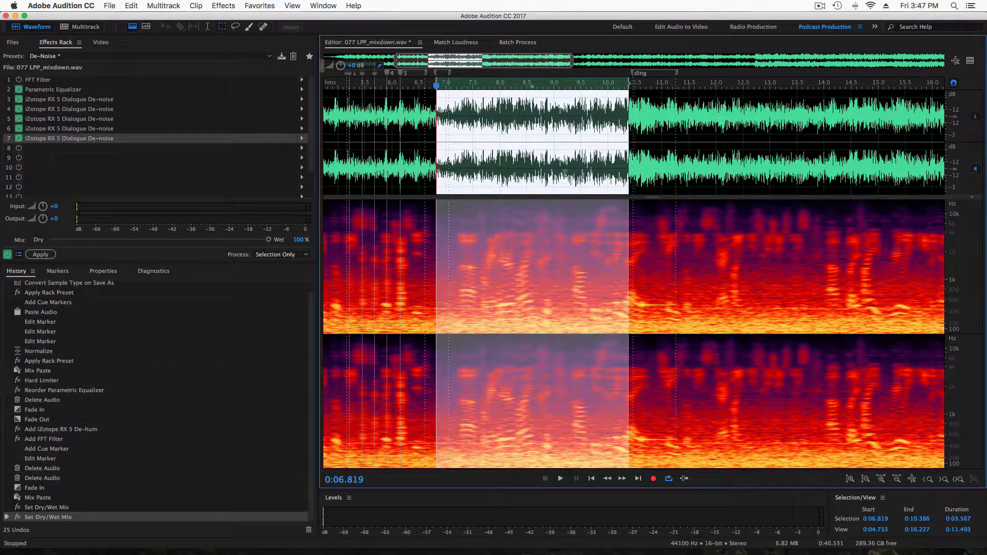
click(19, 100)
click(19, 109)
click(18, 119)
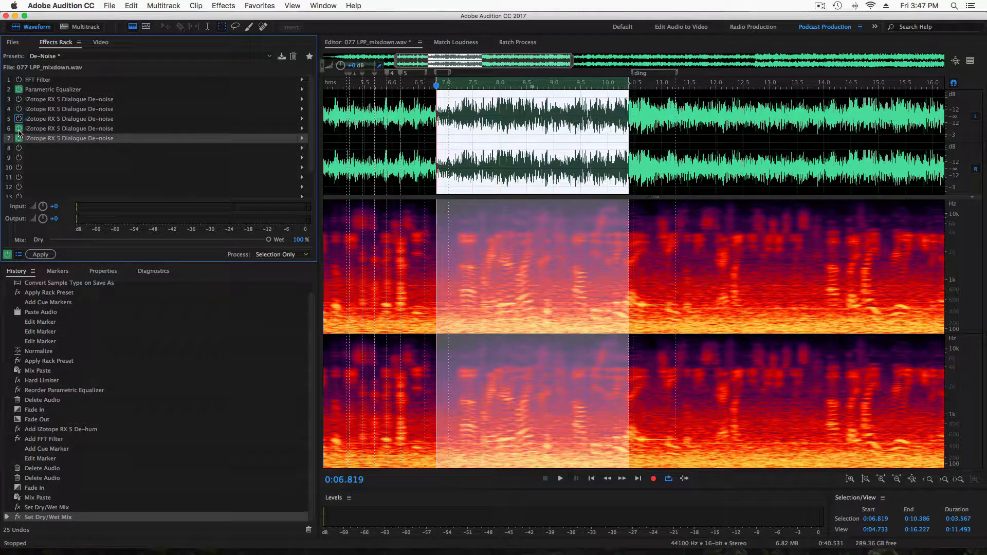
click(19, 128)
click(18, 138)
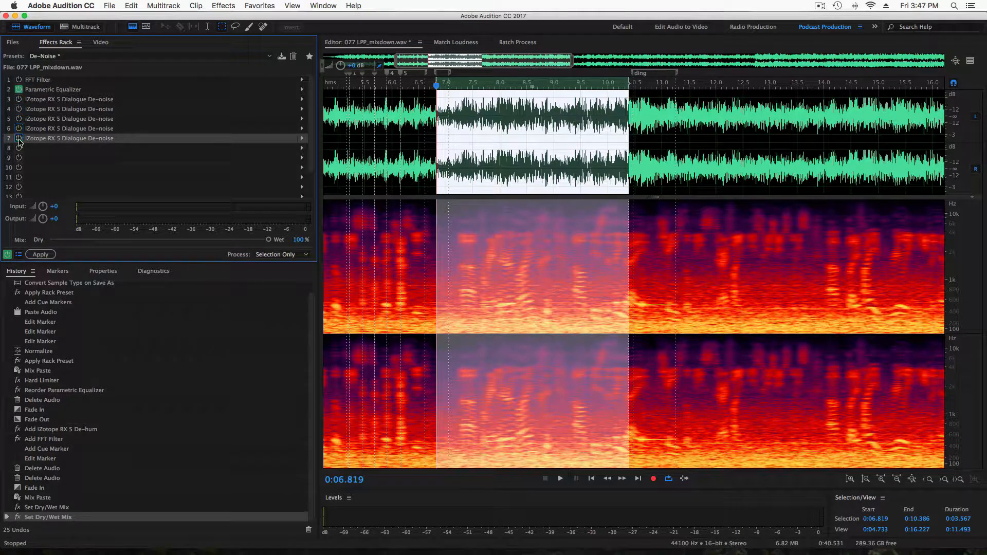
click(18, 90)
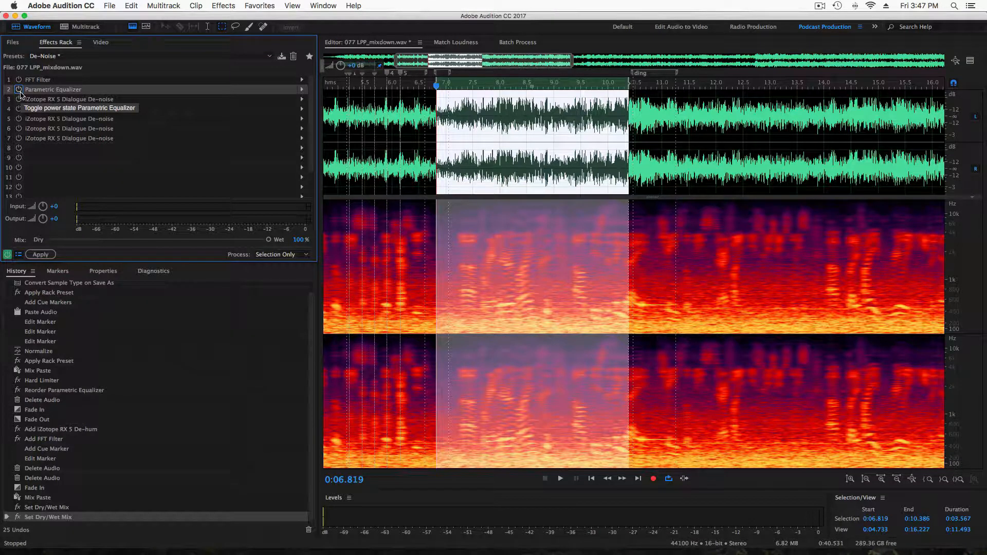
Step: Play the selection while enabling the Parametric Equalizer and the Dialogue De-noise effects in slots 3 to 7 one by one
key(space)
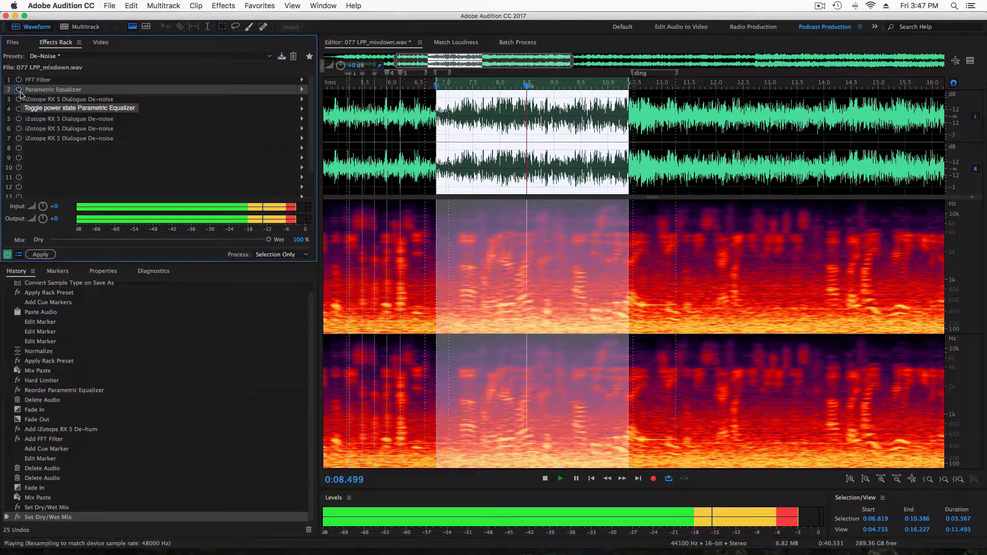
click(20, 93)
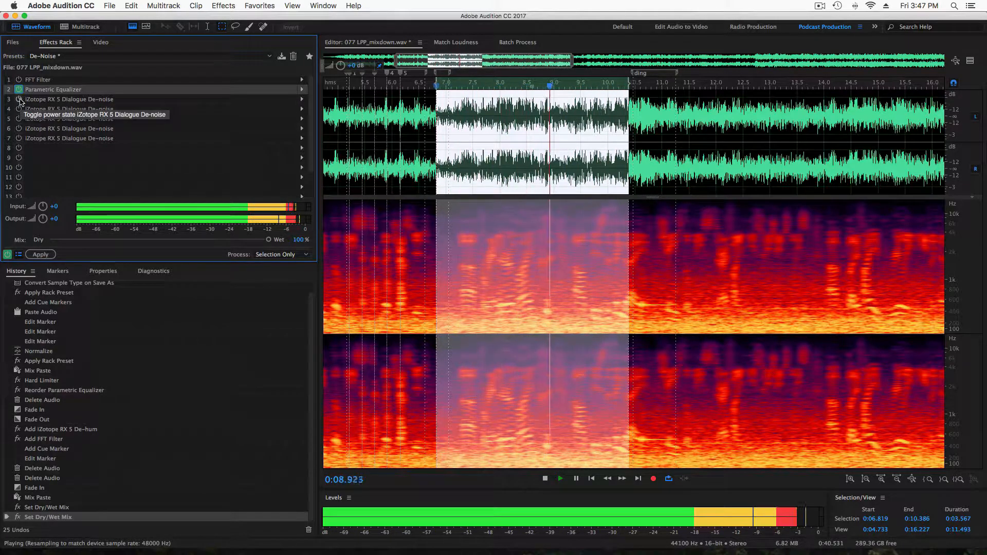
click(19, 99)
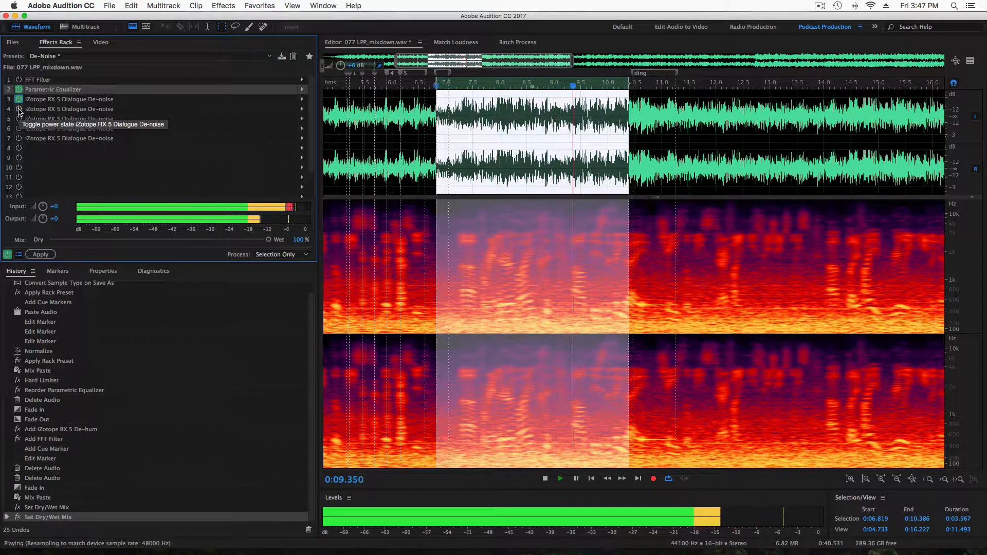
click(19, 110)
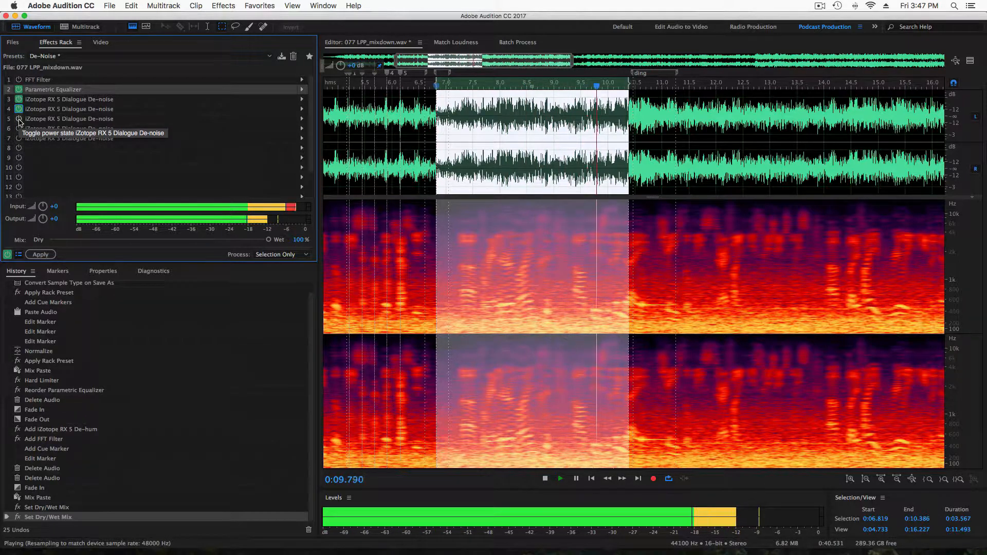
click(19, 119)
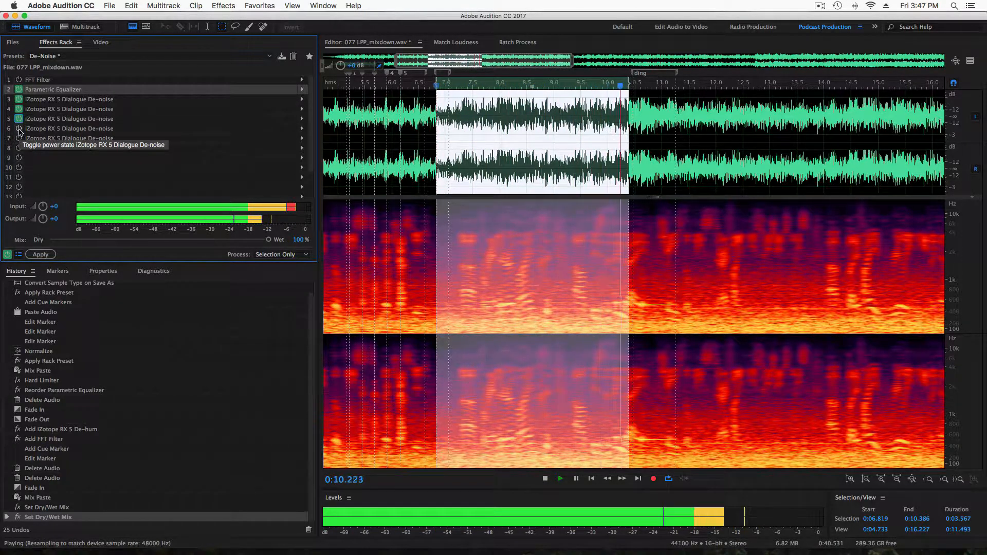
click(19, 128)
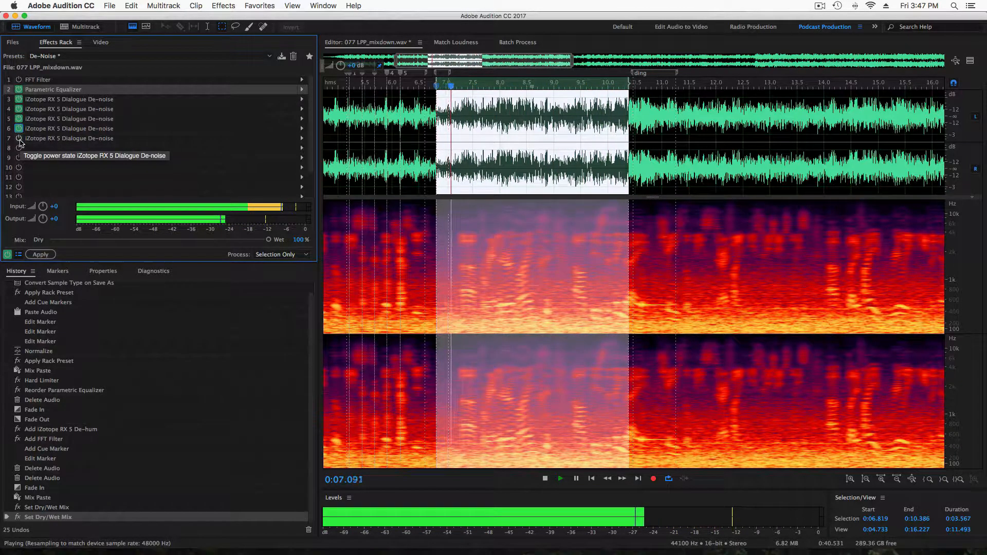
click(19, 138)
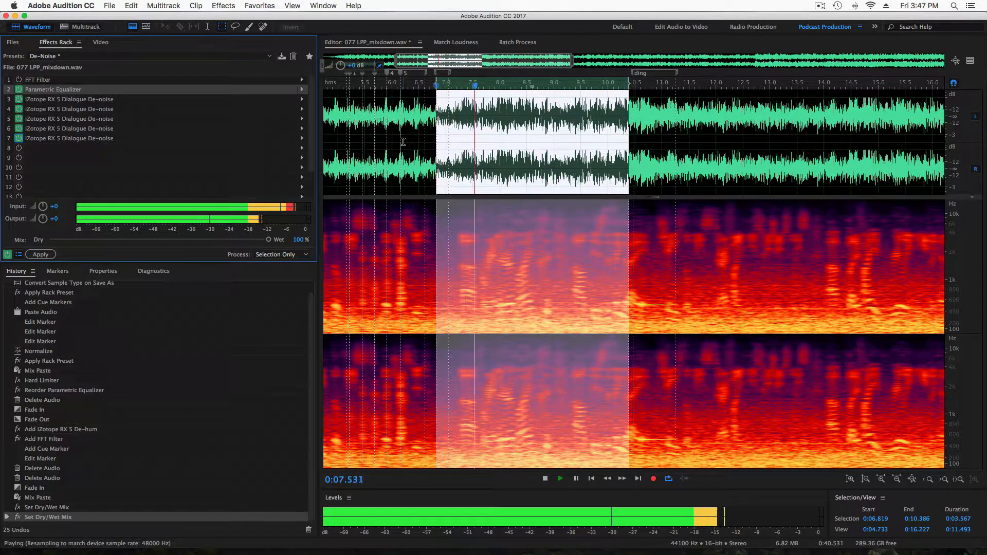
key(space)
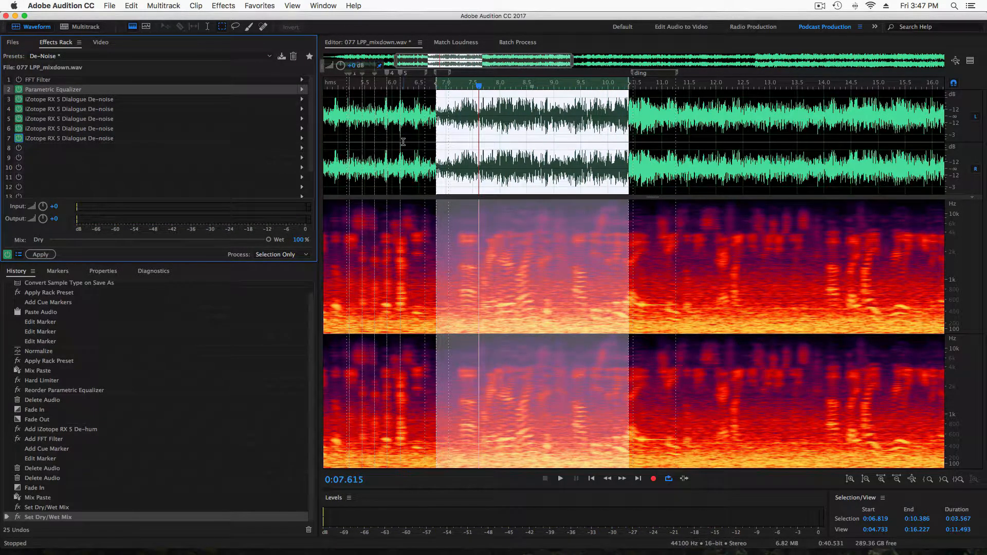
Step: Listen to the selection with the equalizer and all five denoisers active, and switch off the Dialogue De-noise in slot 7
click(560, 479)
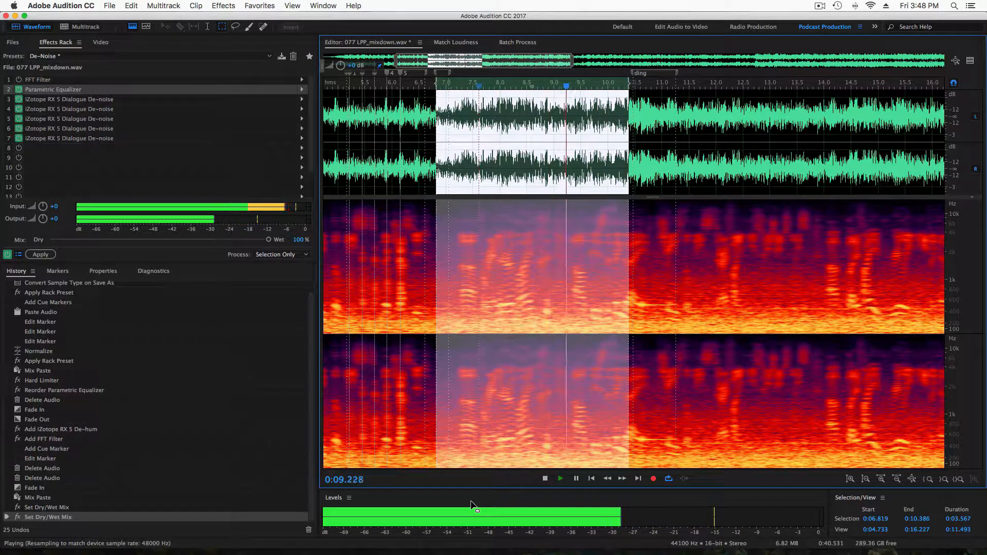
key(space)
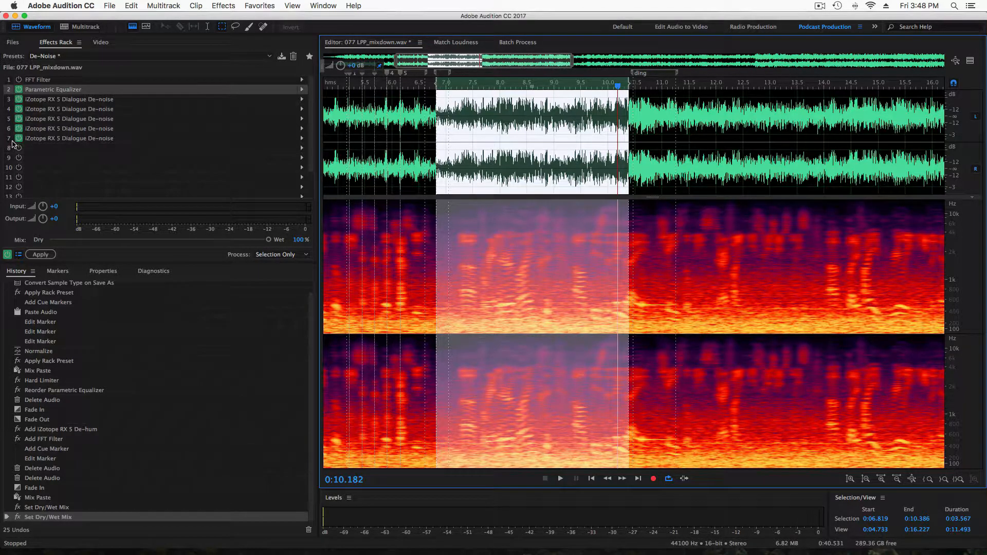
click(14, 142)
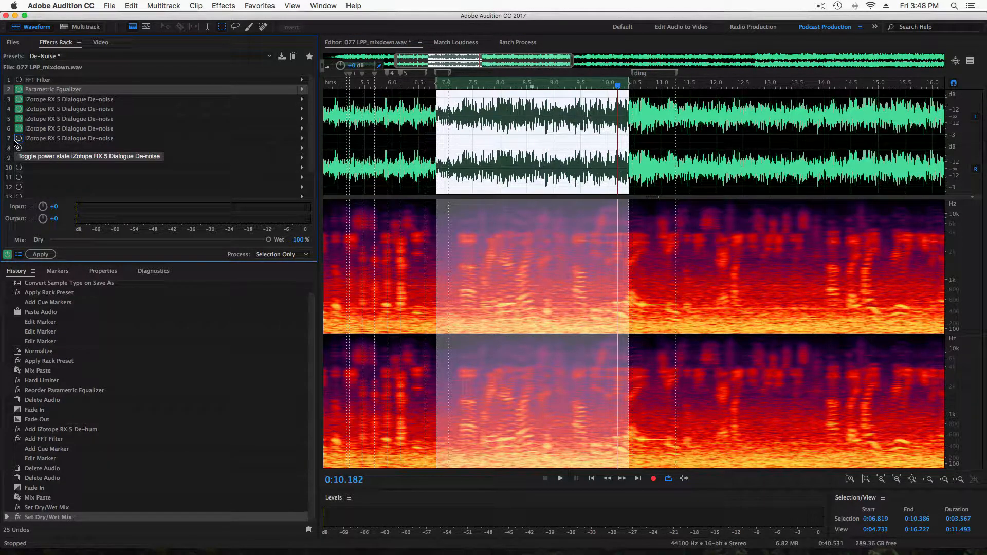